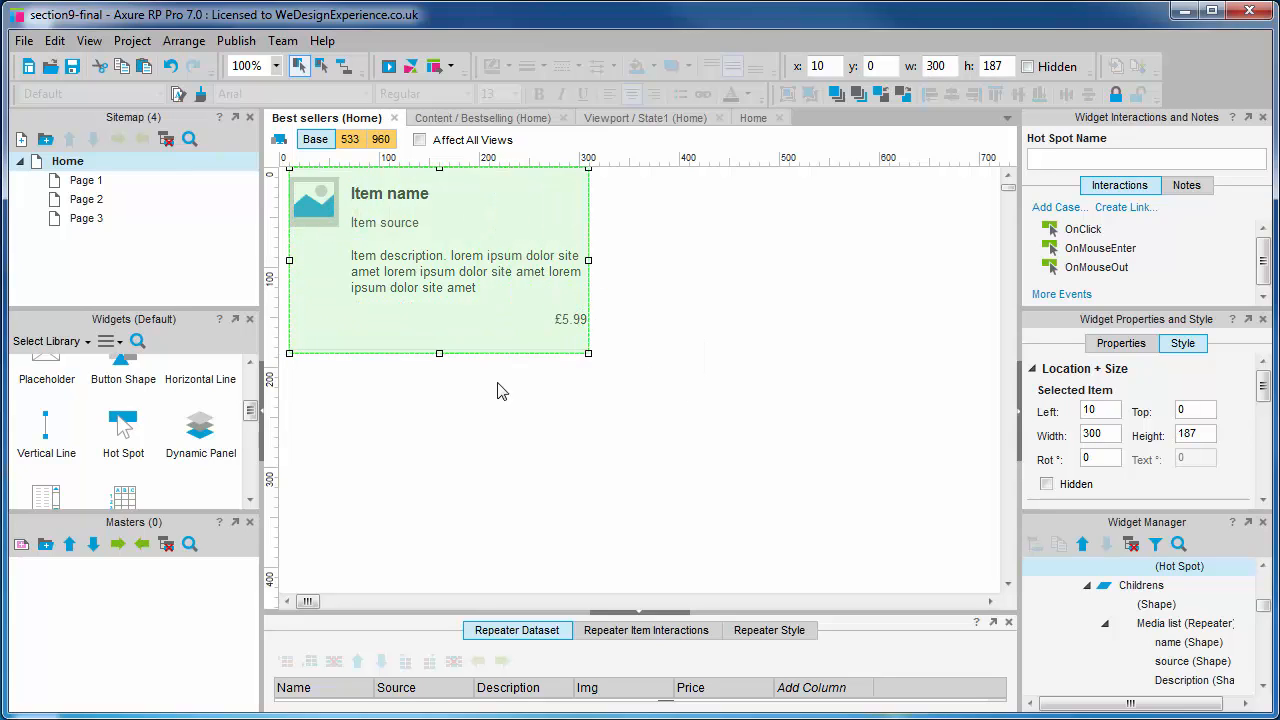
# Shorten the book item's hot spot to 177 high in the Base view and narrow it to 260 in the 533 view
pyautogui.moveTo(438, 353); pyautogui.dragTo(438, 343)
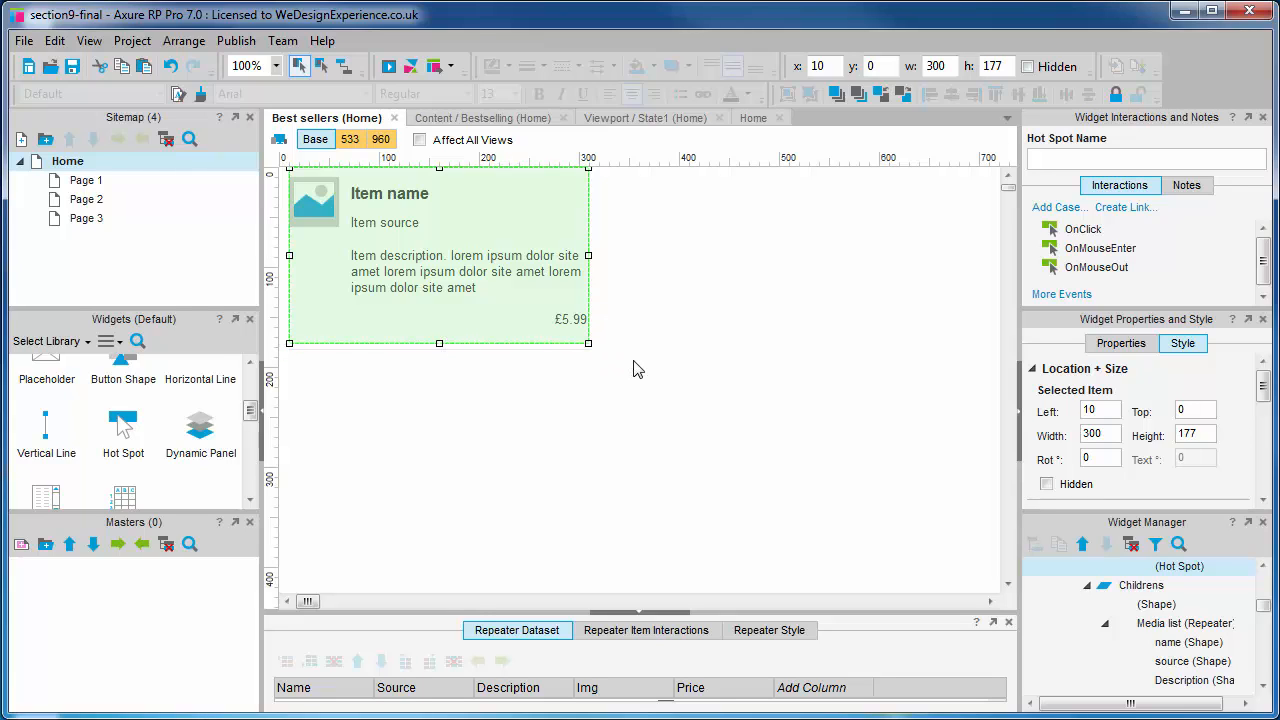
pyautogui.click(350, 139)
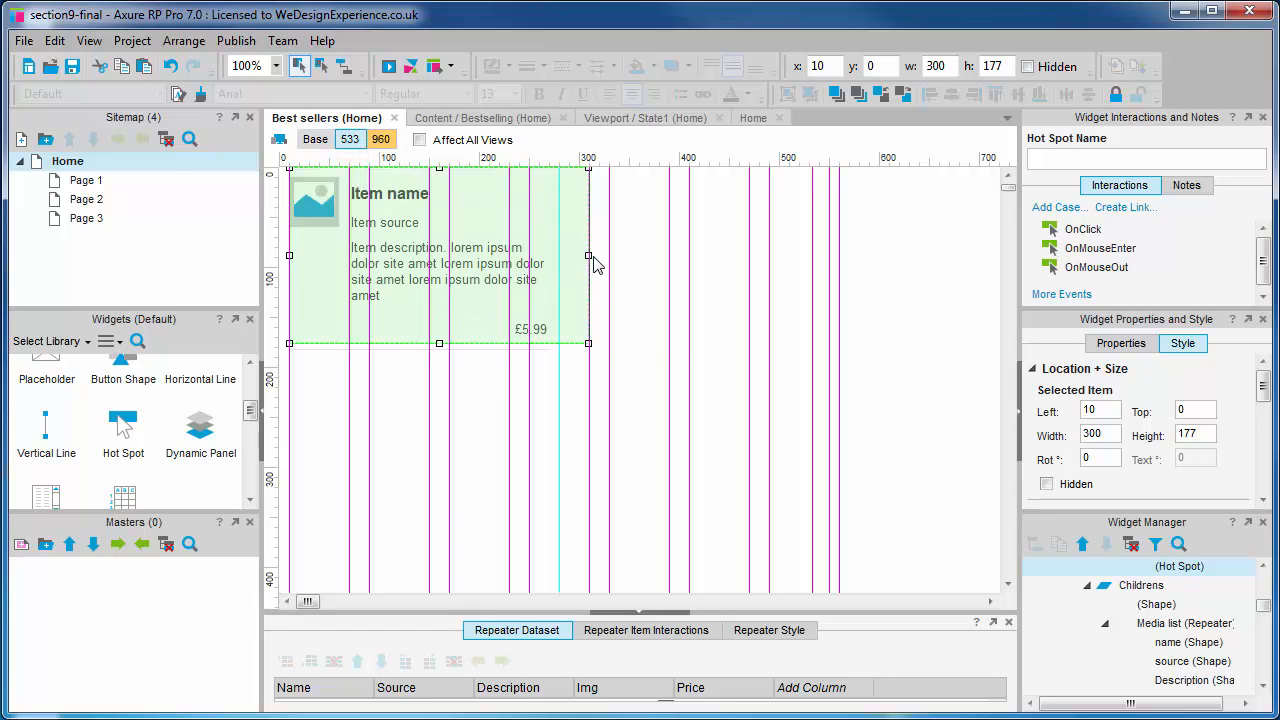
pyautogui.moveTo(590, 256); pyautogui.dragTo(548, 255)
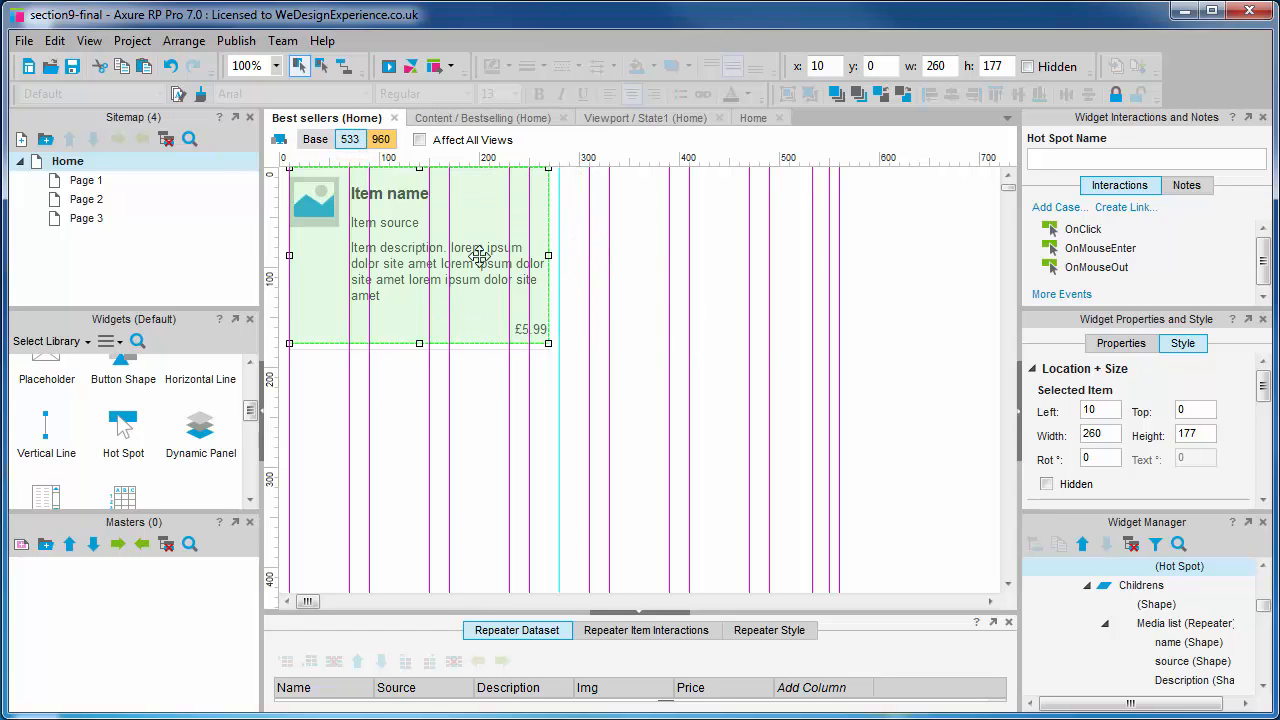
# Widen the hot spot to 620 in the 960 view so it covers the whole book item
pyautogui.click(381, 139)
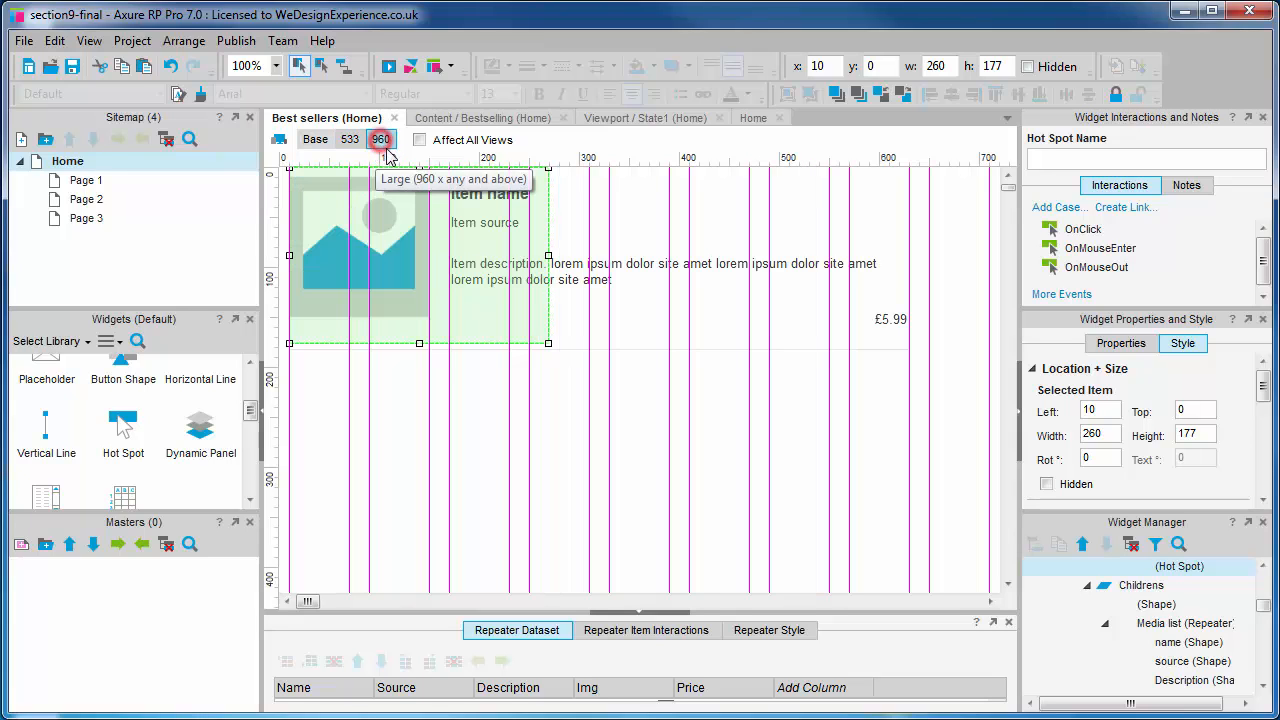
pyautogui.moveTo(548, 256); pyautogui.dragTo(555, 257)
pyautogui.moveTo(726, 263); pyautogui.dragTo(907, 270)
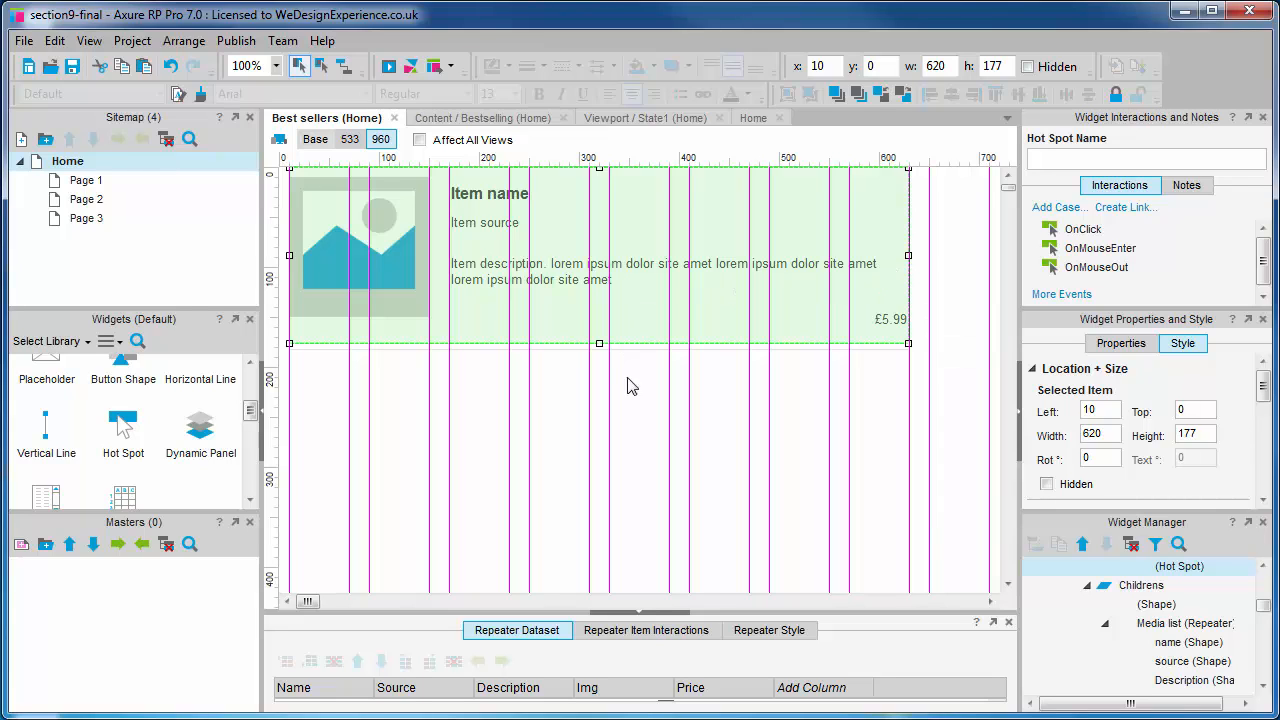
# In the Base view, add an OnClick case named "Open book details" to the hot spot
pyautogui.click(312, 139)
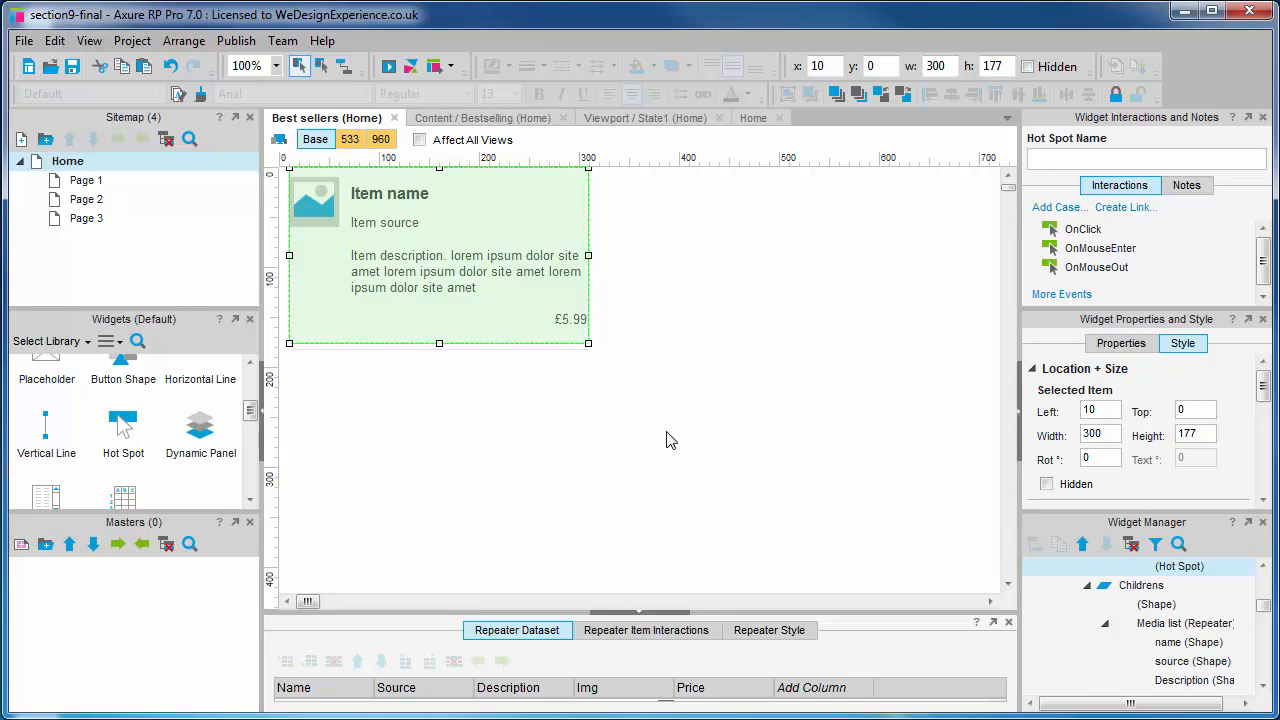
pyautogui.doubleClick(1083, 231)
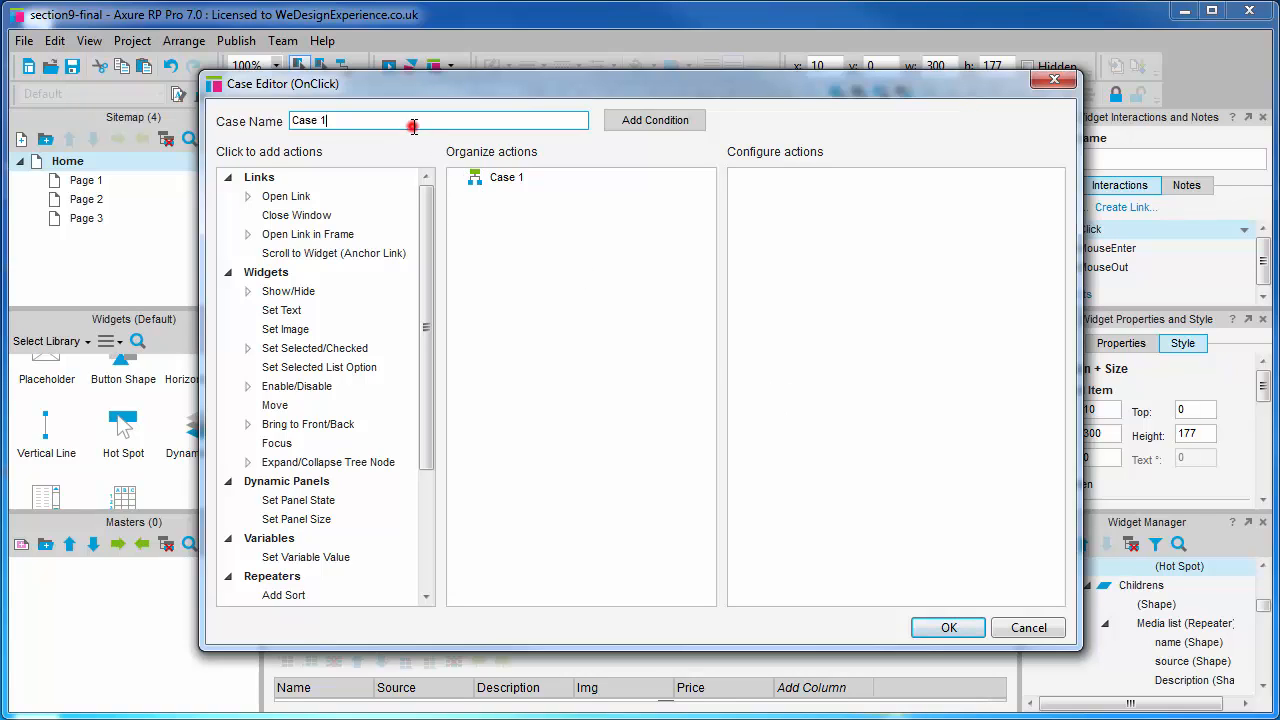
pyautogui.moveTo(412, 122); pyautogui.dragTo(293, 120)
pyautogui.write('0')
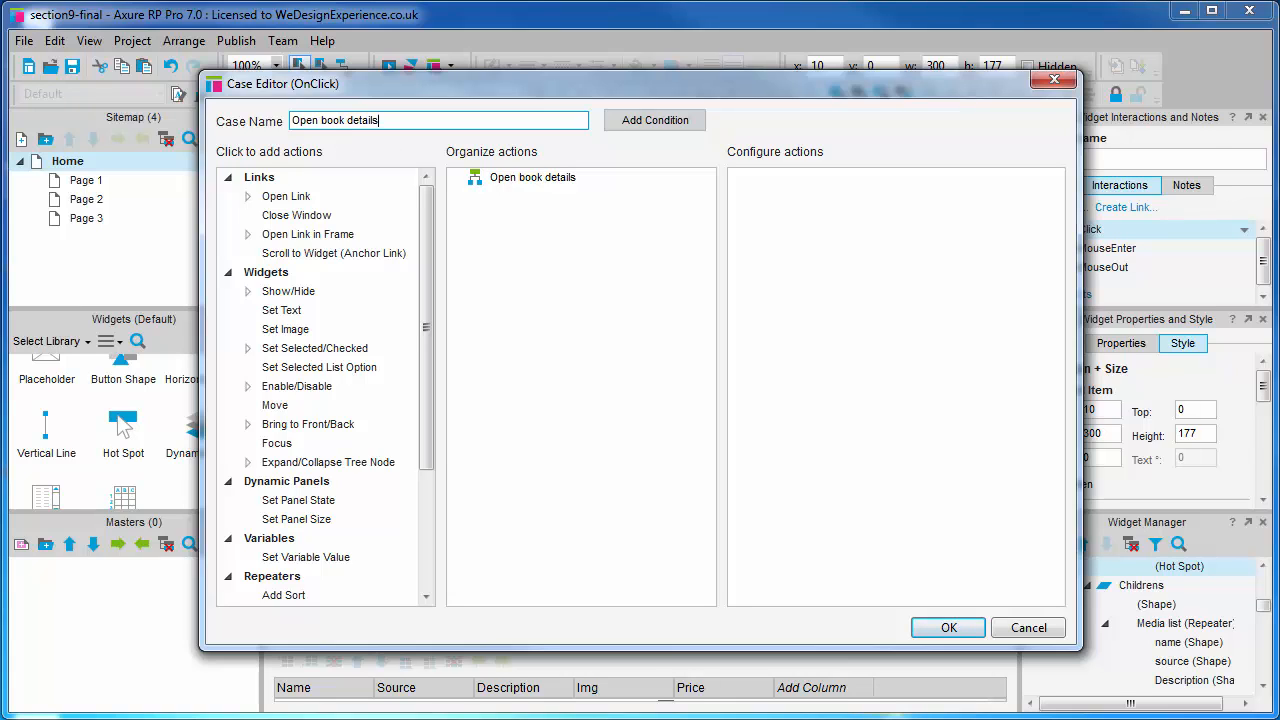
pyautogui.click(621, 87)
# Add a Set Text action that sets the Book detail title shape to the repeater value [[Item.Name]]
pyautogui.click(305, 311)
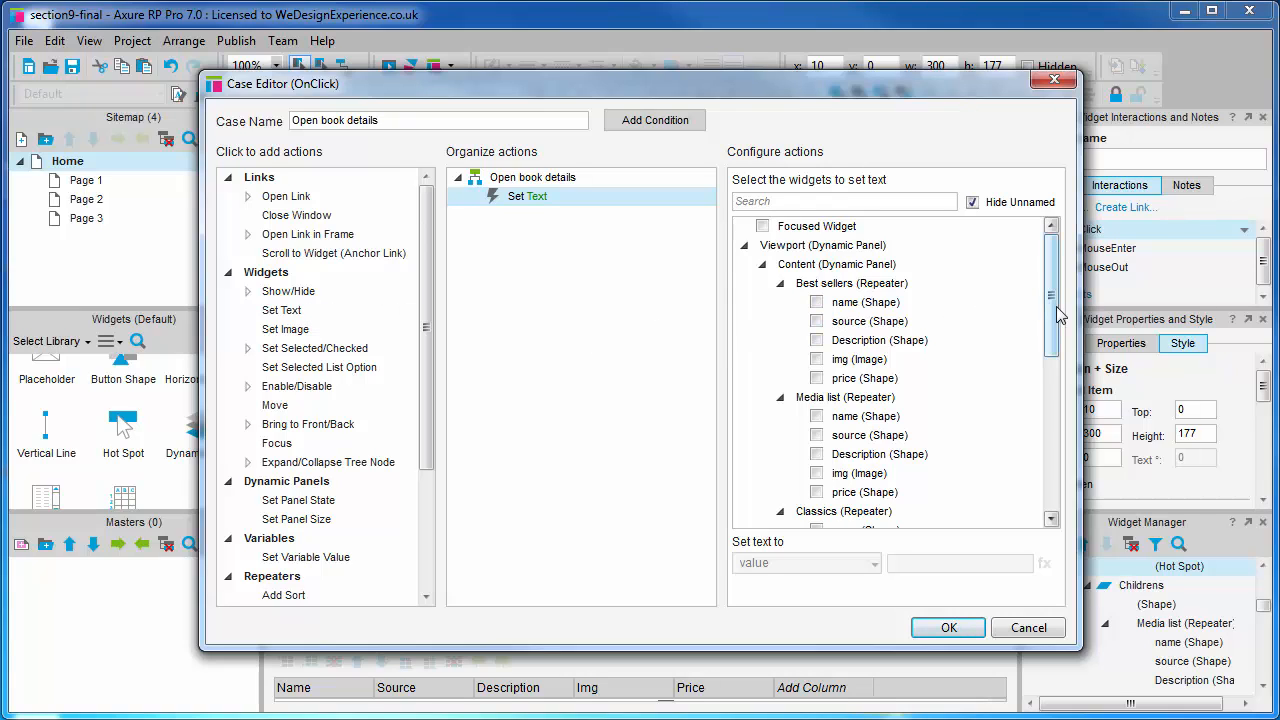
pyautogui.moveTo(1051, 310); pyautogui.dragTo(1050, 500)
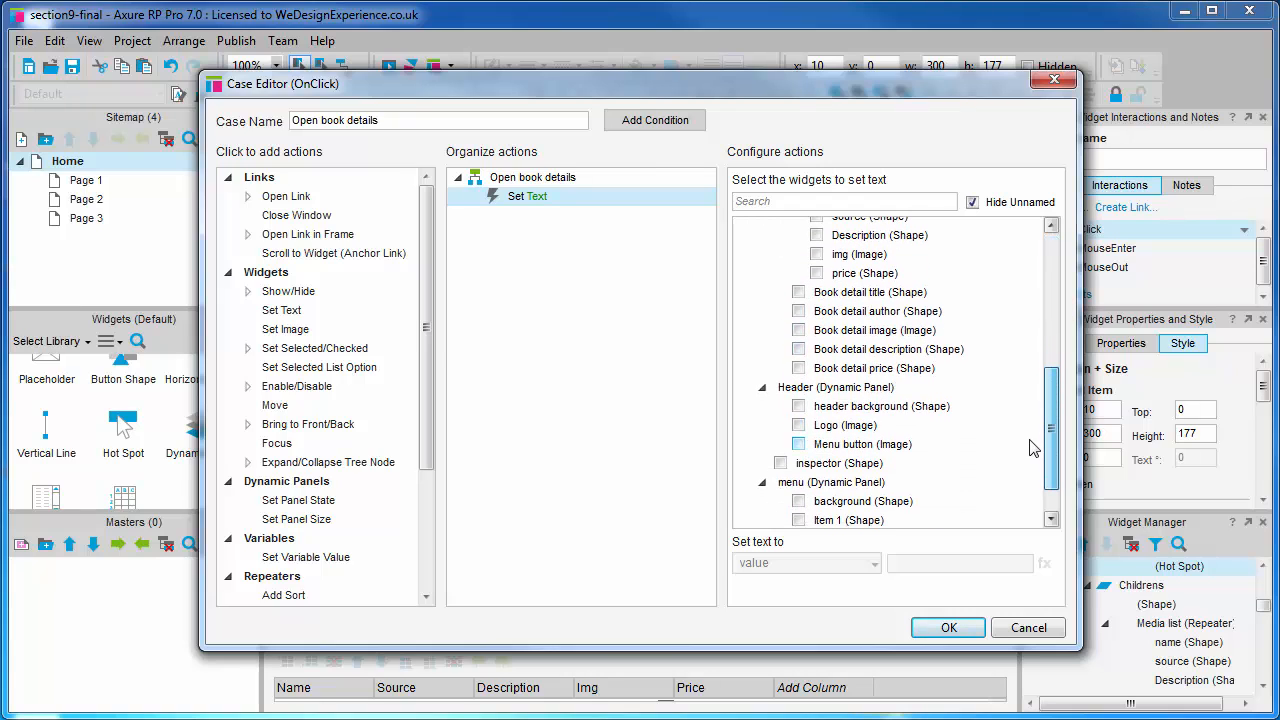
pyautogui.click(797, 293)
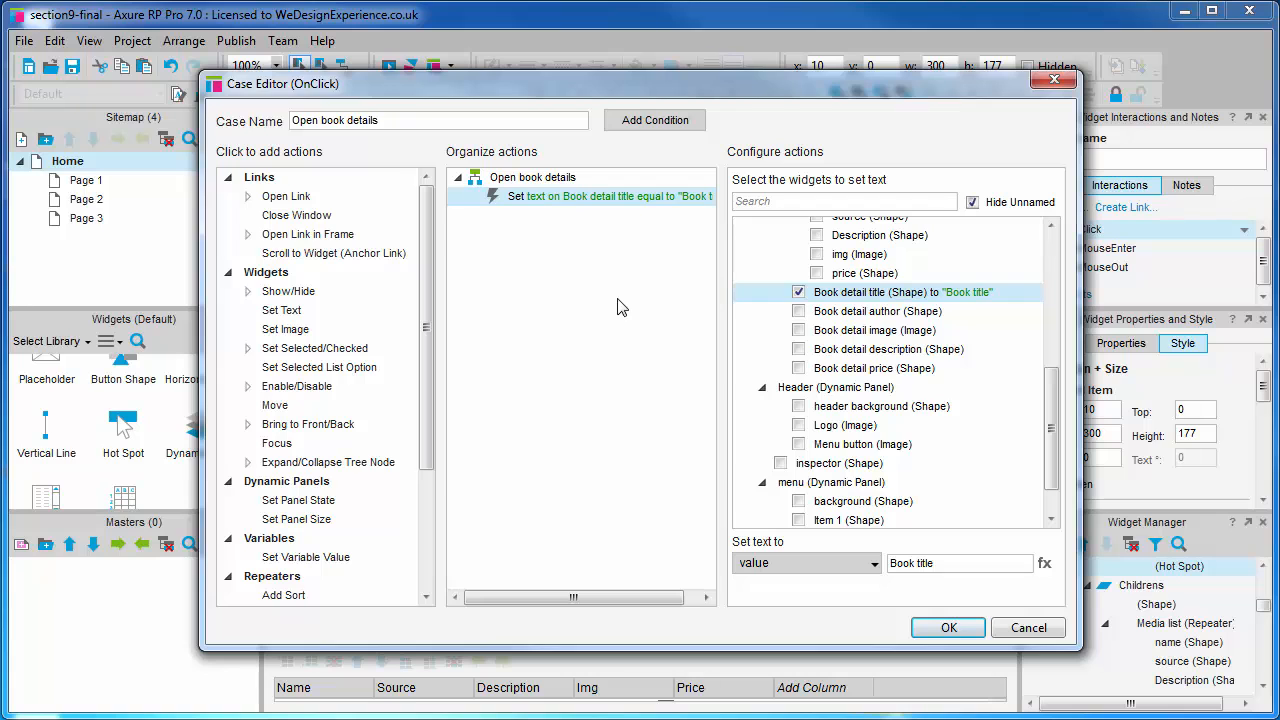
pyautogui.click(1043, 563)
pyautogui.tripleClick(363, 262)
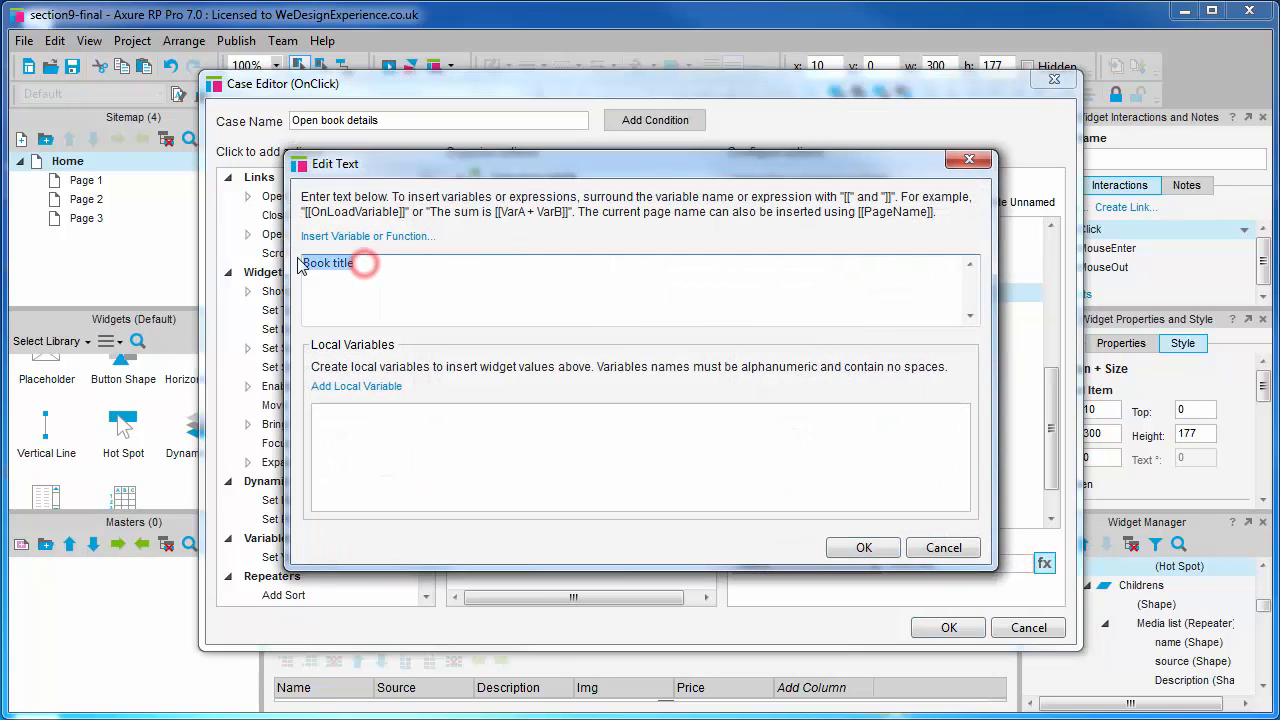
pyautogui.press('Delete')
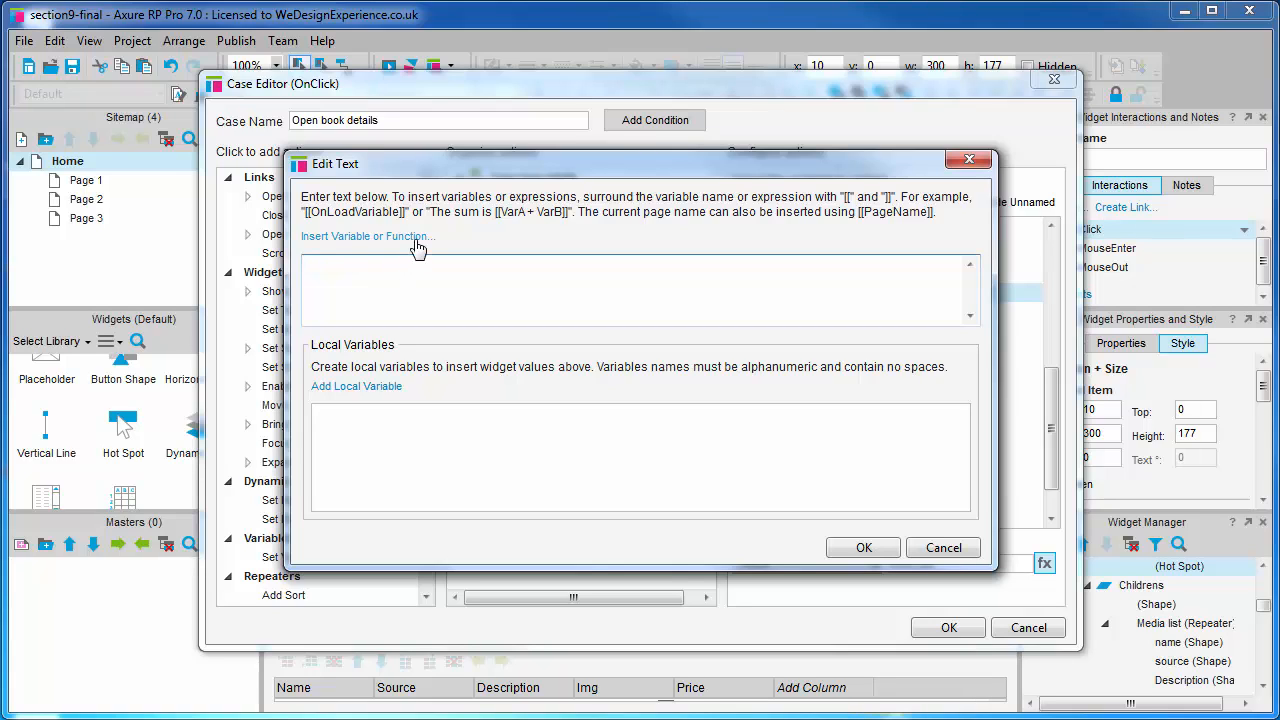
pyautogui.click(415, 238)
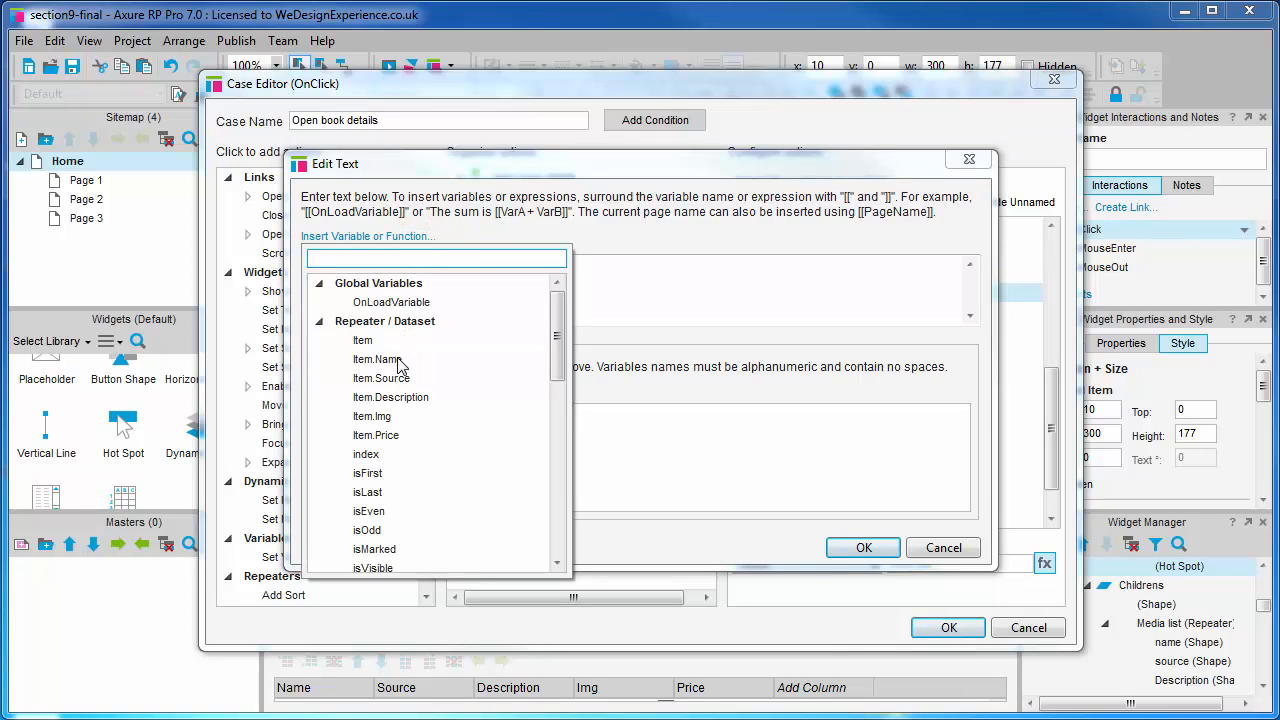
pyautogui.click(396, 362)
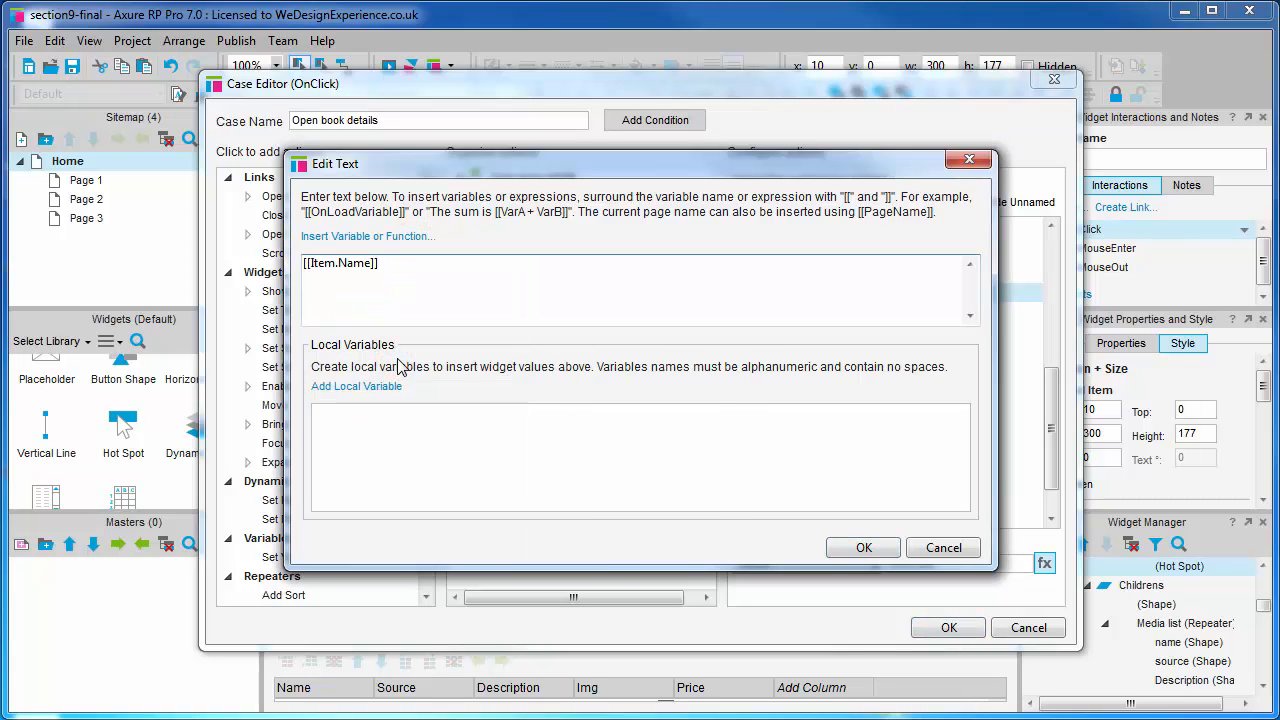
pyautogui.click(862, 548)
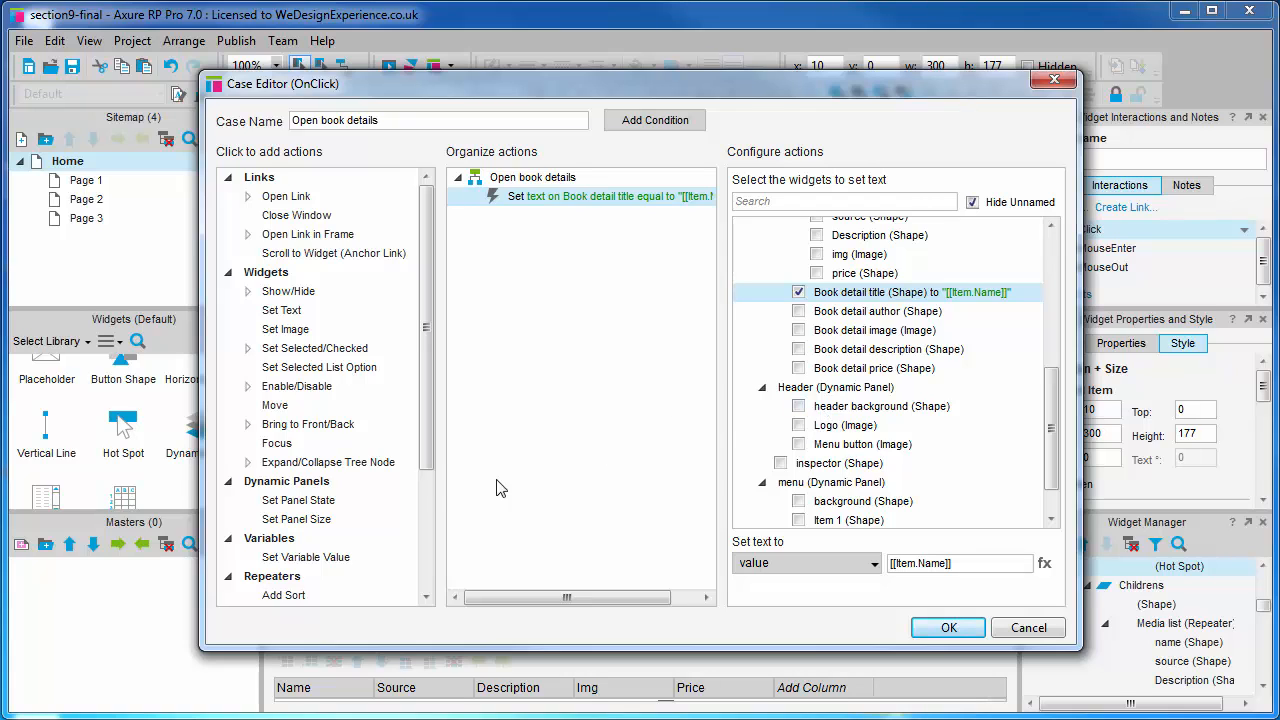
# Add a Set Panel State action switching the Content dynamic panel to Book Detail, and save the case
pyautogui.click(300, 500)
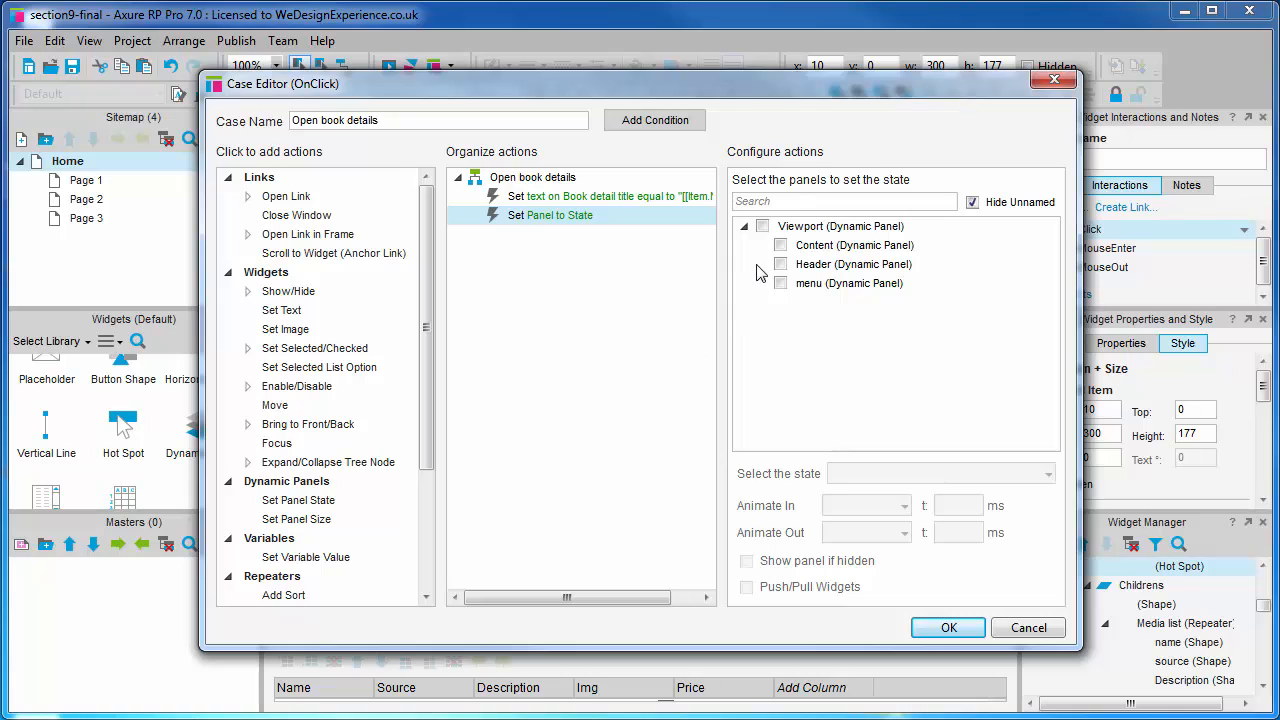
pyautogui.click(781, 246)
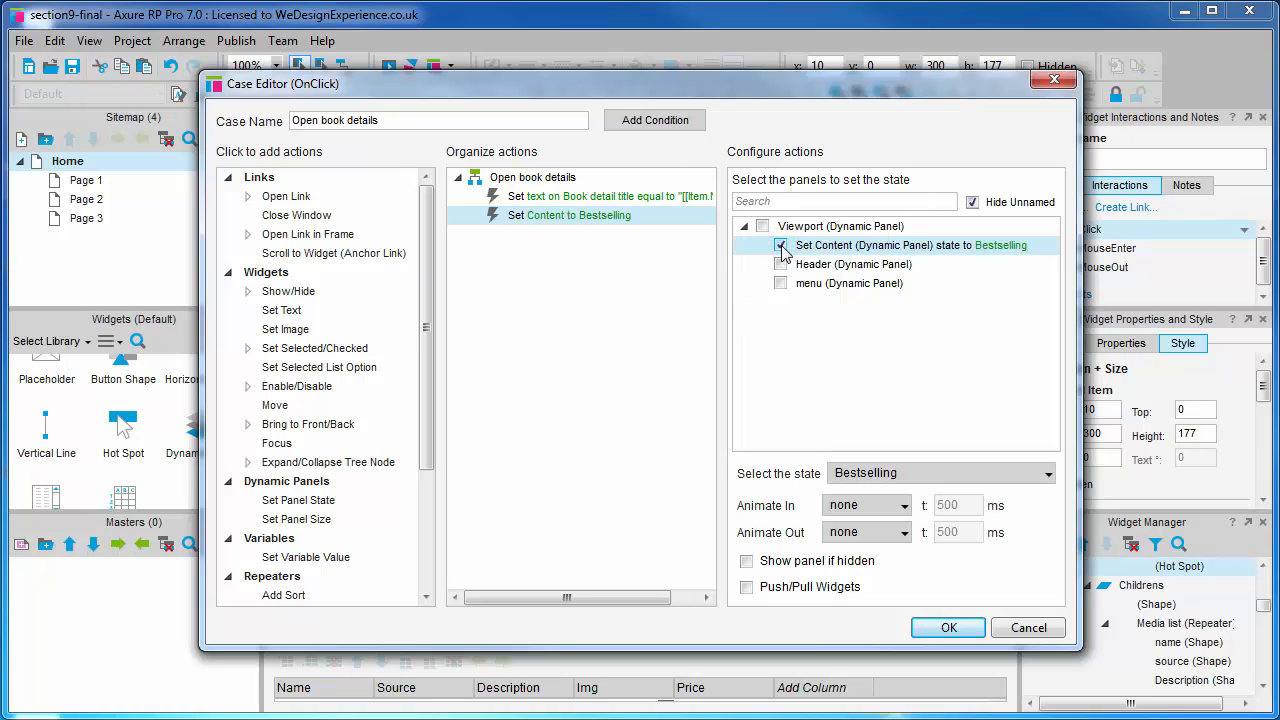
pyautogui.click(943, 472)
pyautogui.click(918, 550)
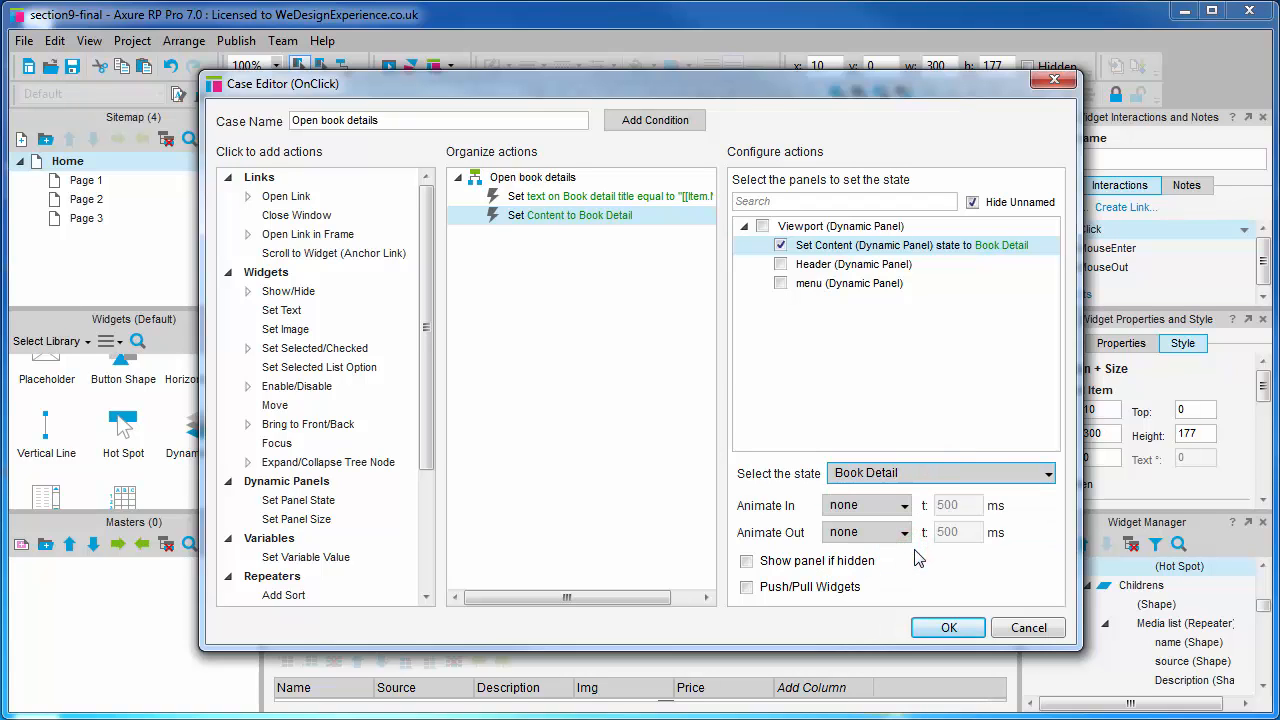
pyautogui.click(945, 628)
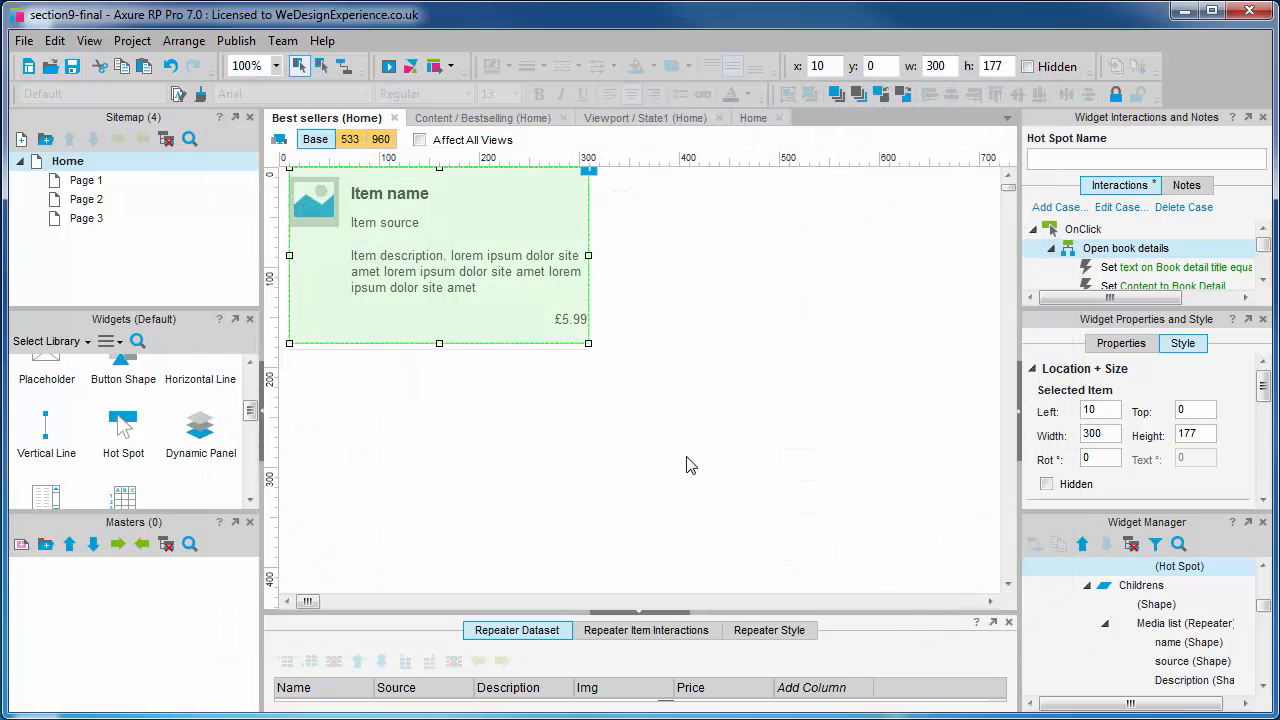
# Preview the prototype, open A Tale of Two Cities at mobile width, check the detail page at narrow and wide sizes, and close the preview
pyautogui.press('F5')
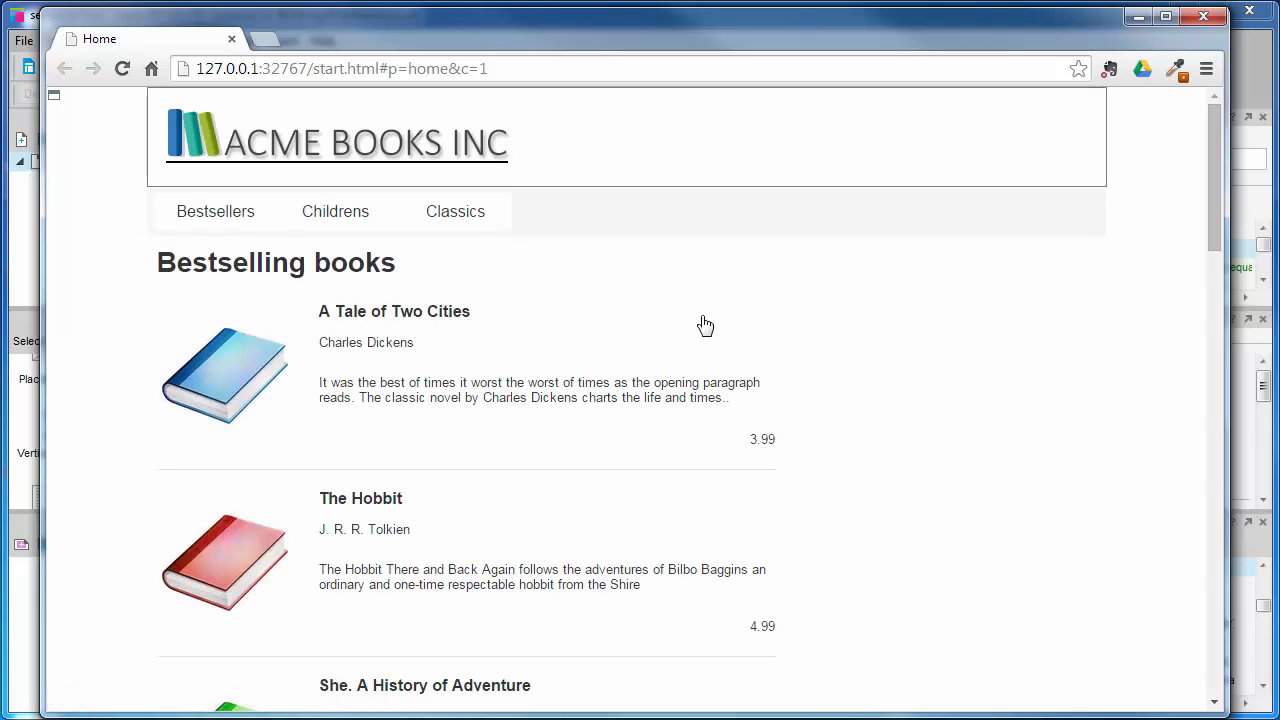
pyautogui.moveTo(1224, 279); pyautogui.dragTo(442, 282)
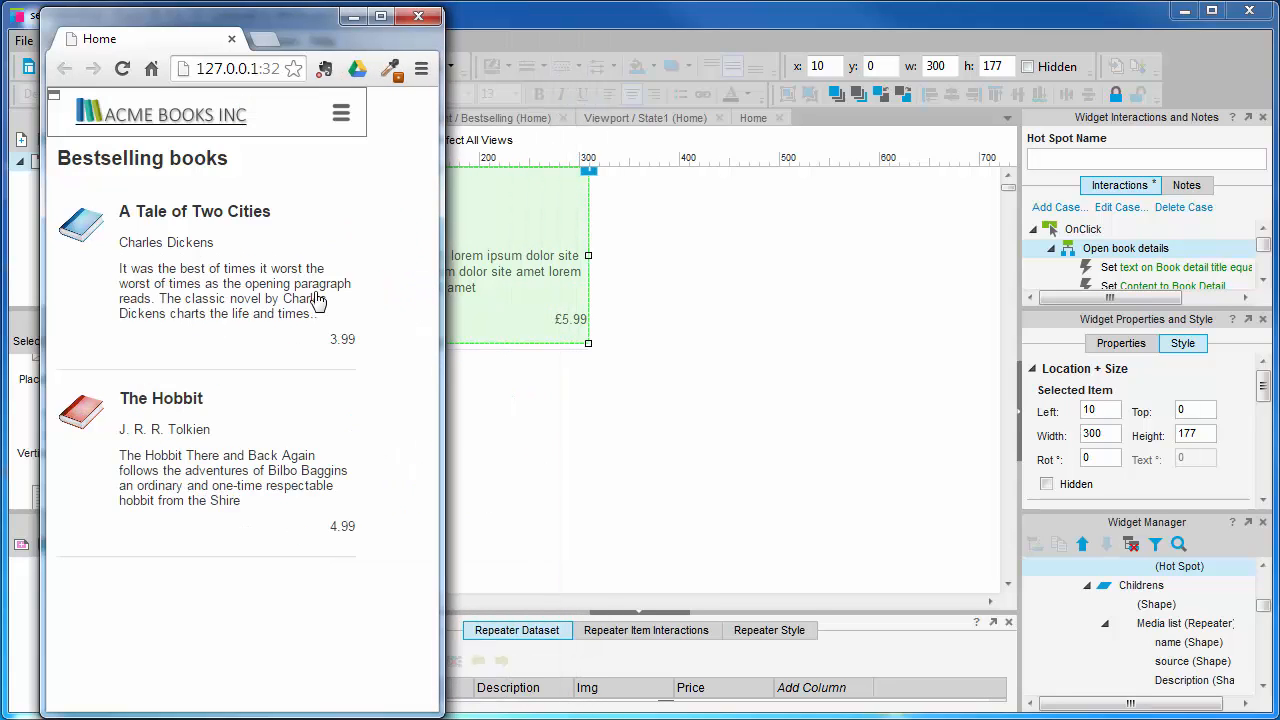
pyautogui.click(192, 213)
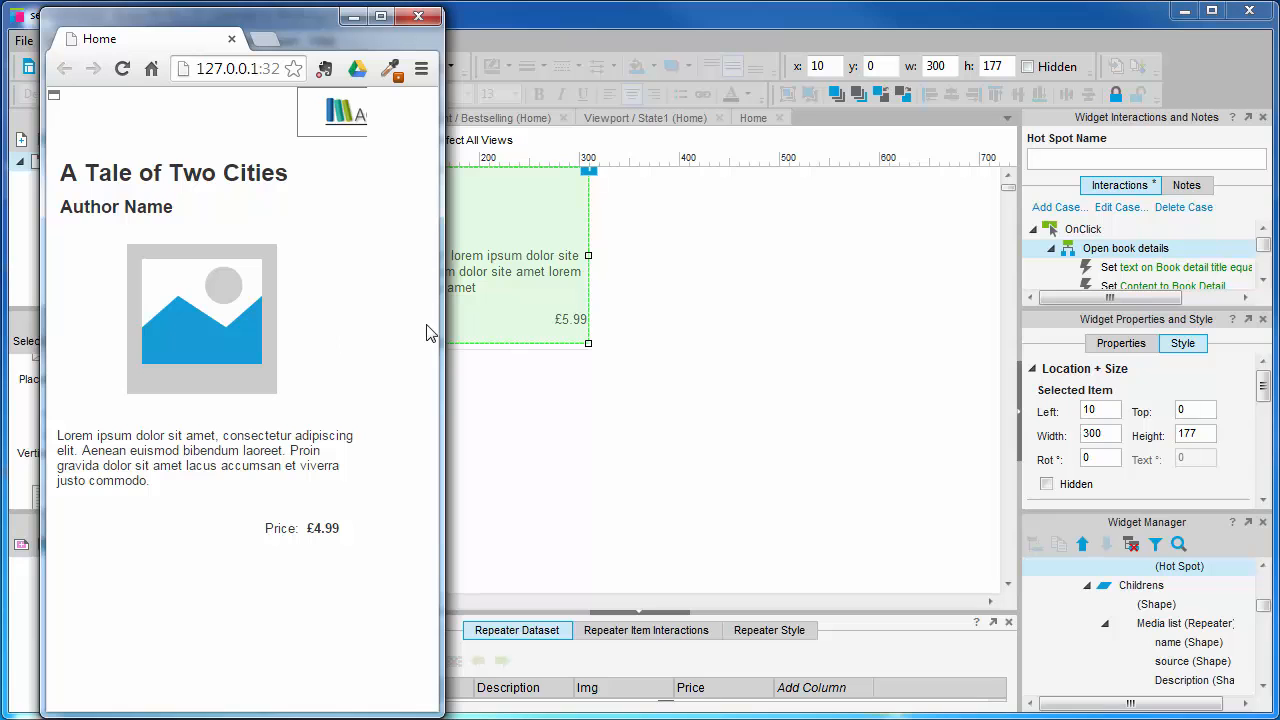
pyautogui.moveTo(441, 320); pyautogui.dragTo(1100, 342)
pyautogui.moveTo(827, 342); pyautogui.dragTo(1246, 349)
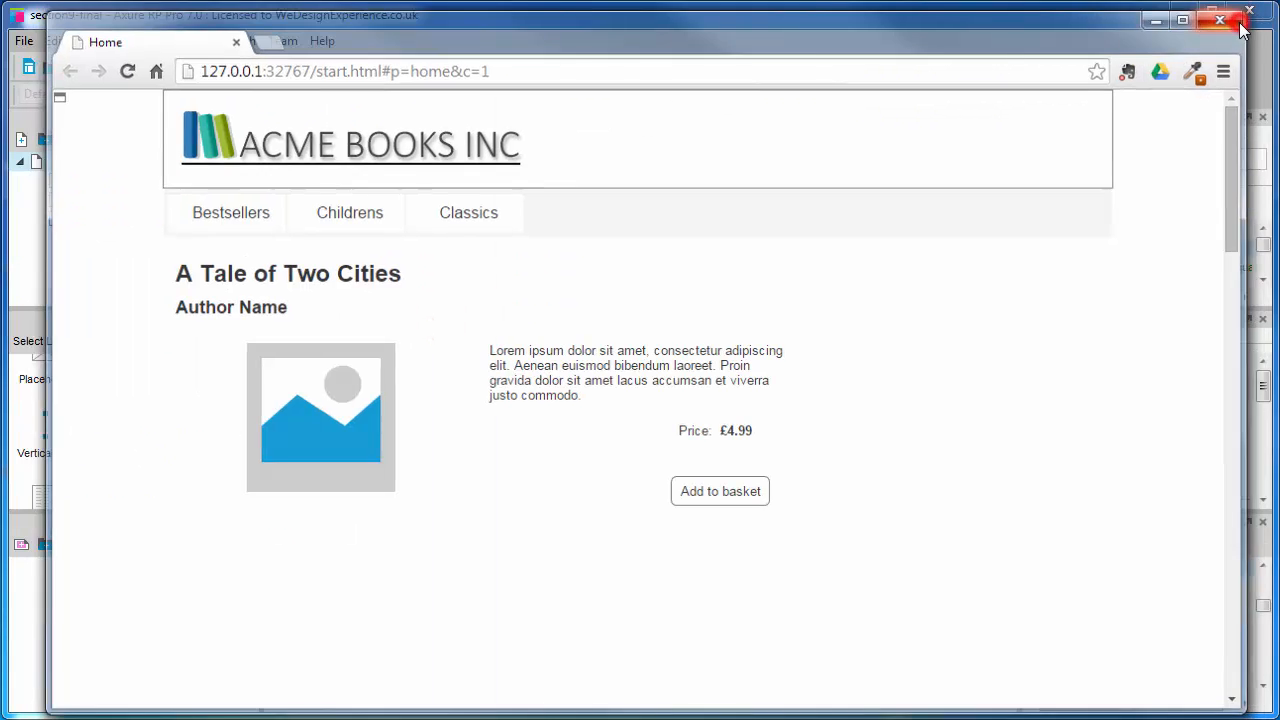
pyautogui.click(1239, 24)
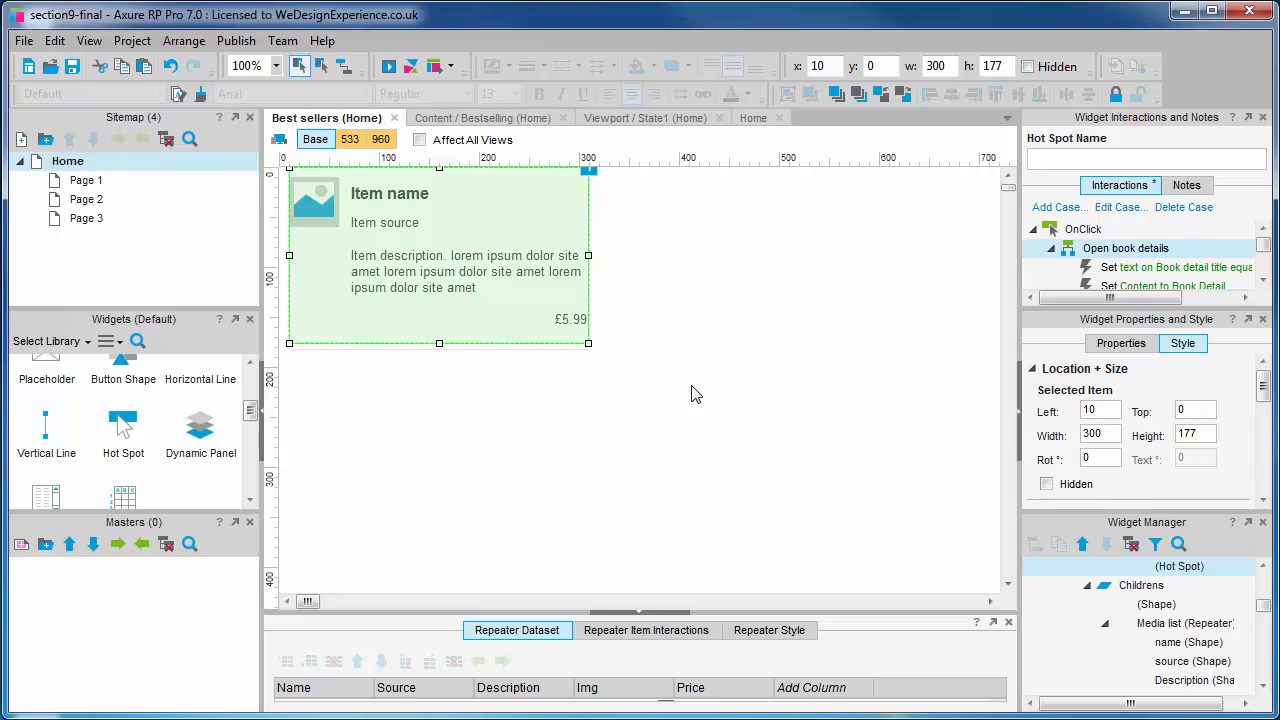
# Close the Best sellers and Content / Bestselling editors and select the Content dynamic panel in Viewport / State1
pyautogui.click(394, 117)
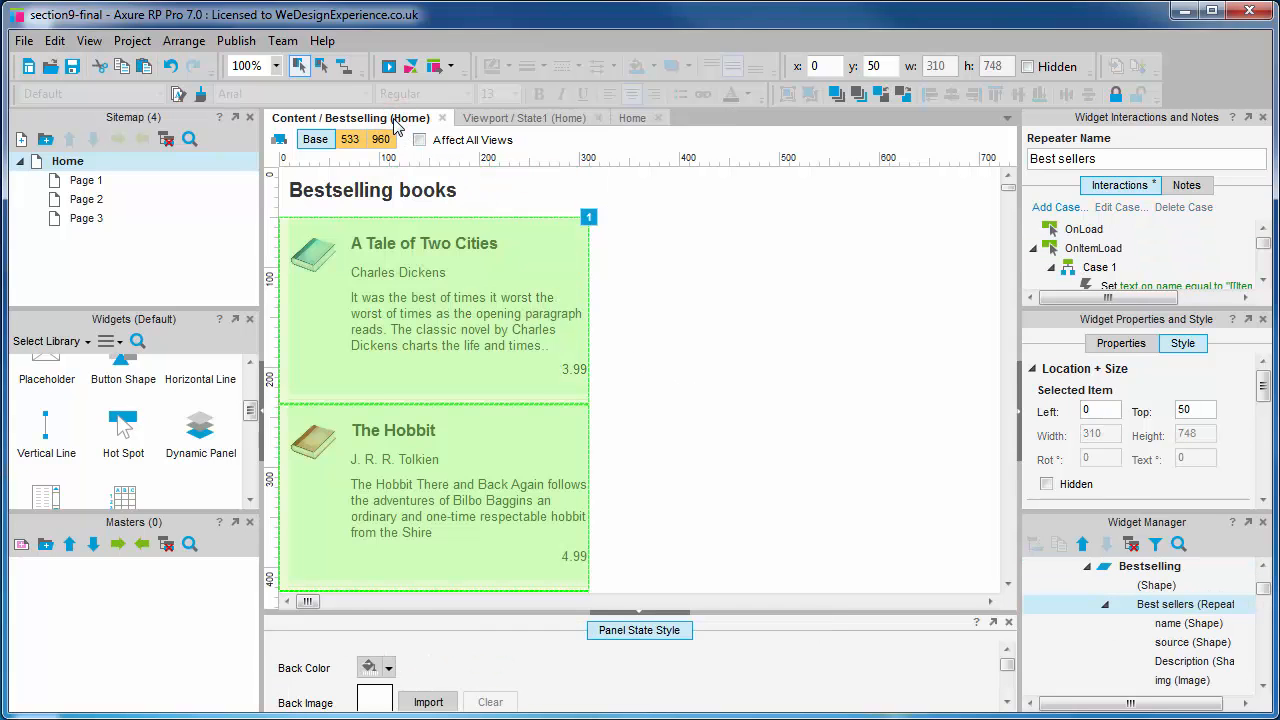
pyautogui.click(441, 118)
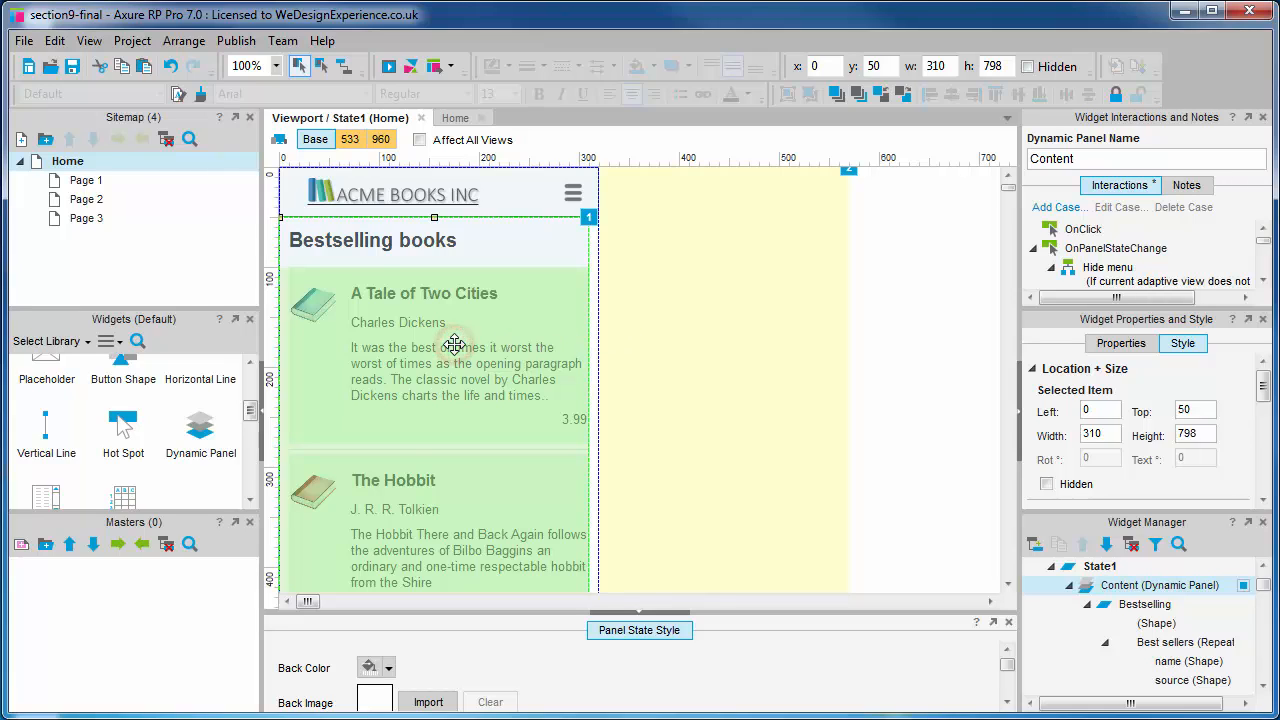
pyautogui.moveTo(1117, 300); pyautogui.dragTo(1117, 370)
# Add a condition to the Content panel's OnPanelStateChange "Hide menu" case requiring that the state of This does not equal Book Detail
pyautogui.click(1118, 277)
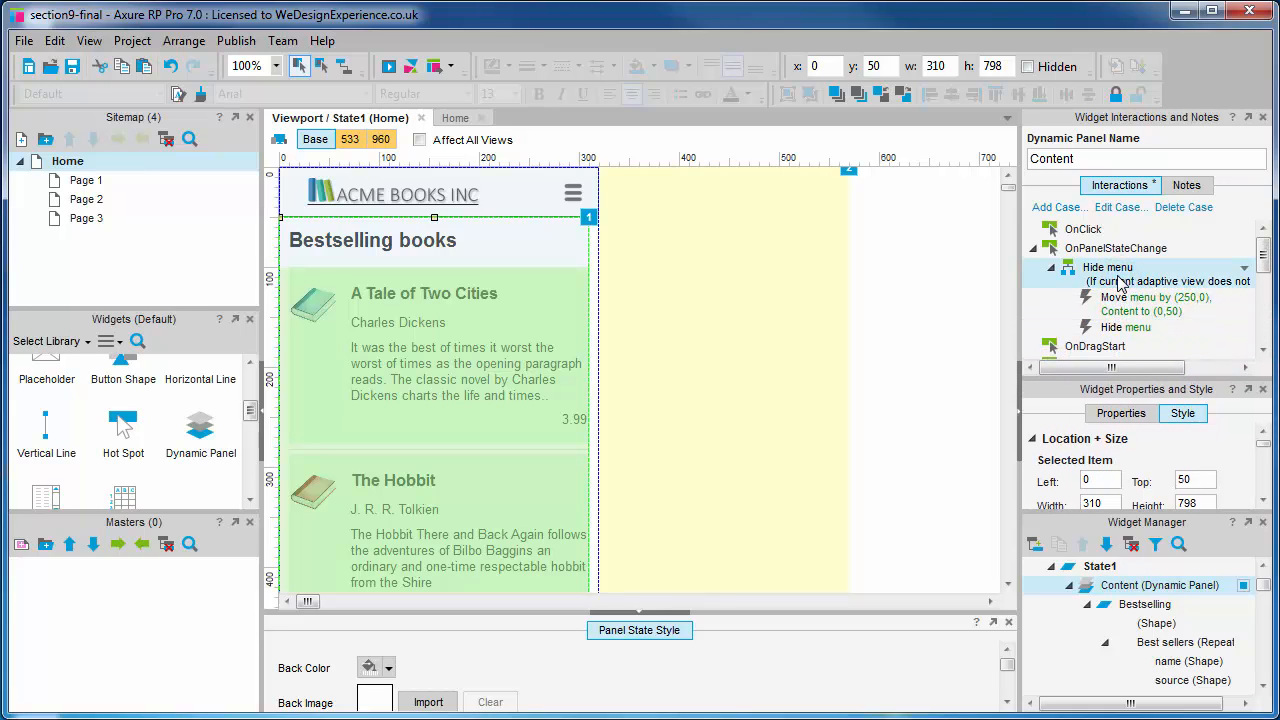
pyautogui.doubleClick(1118, 283)
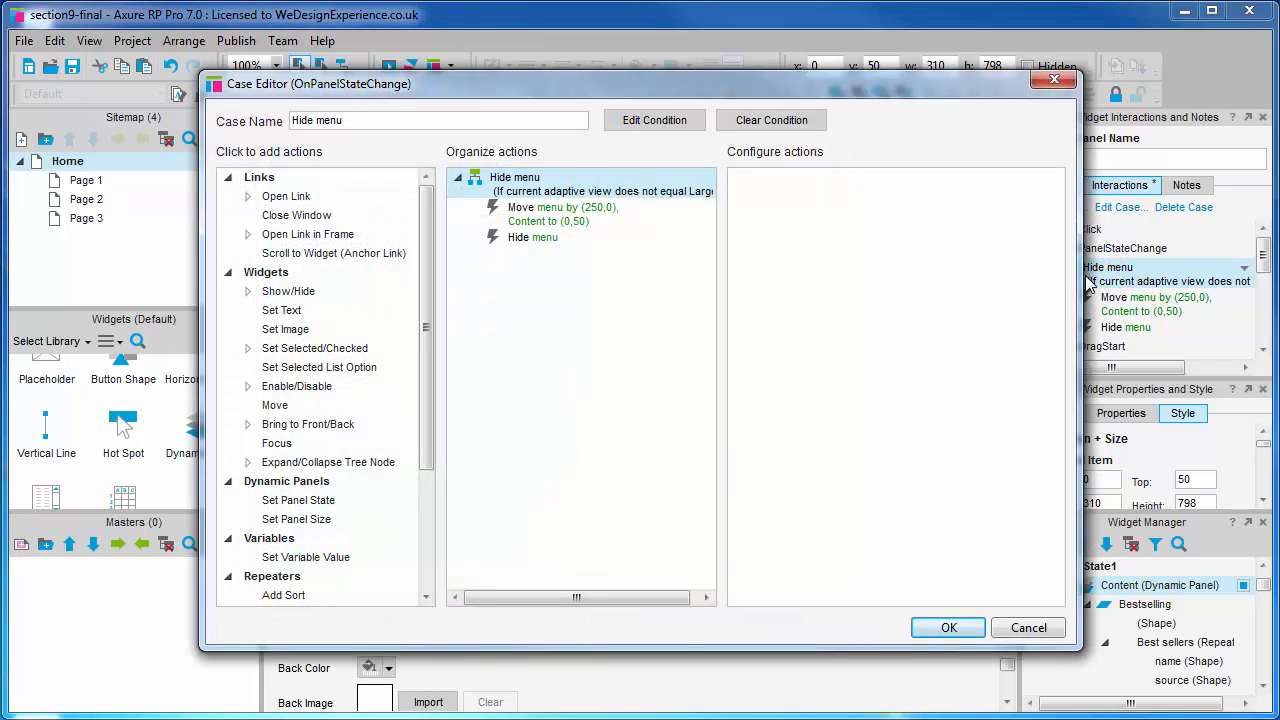
pyautogui.click(670, 128)
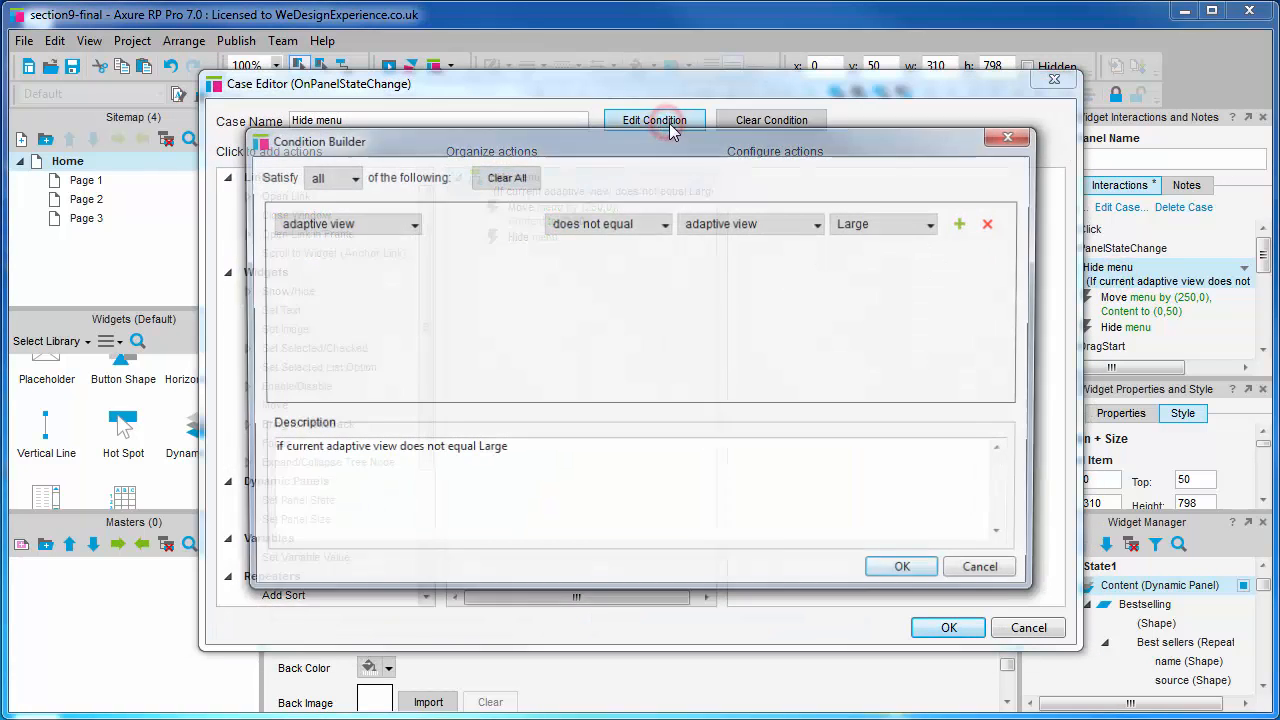
pyautogui.click(965, 222)
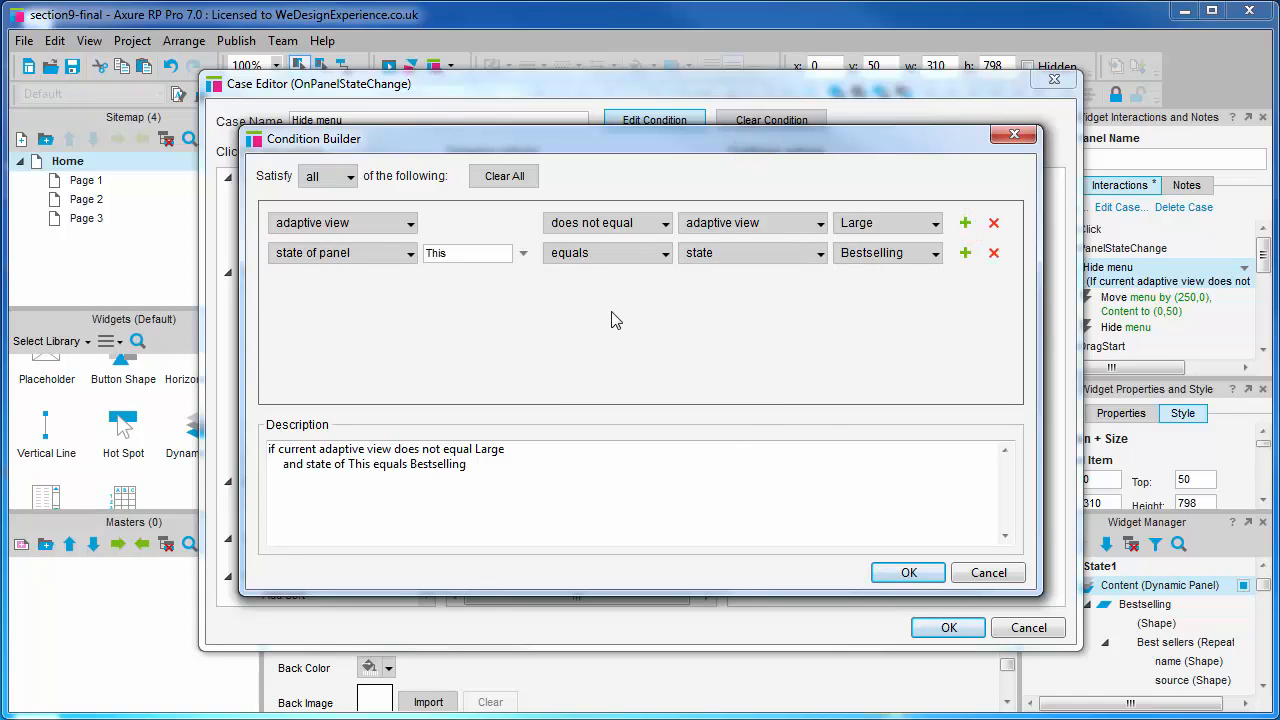
pyautogui.click(664, 253)
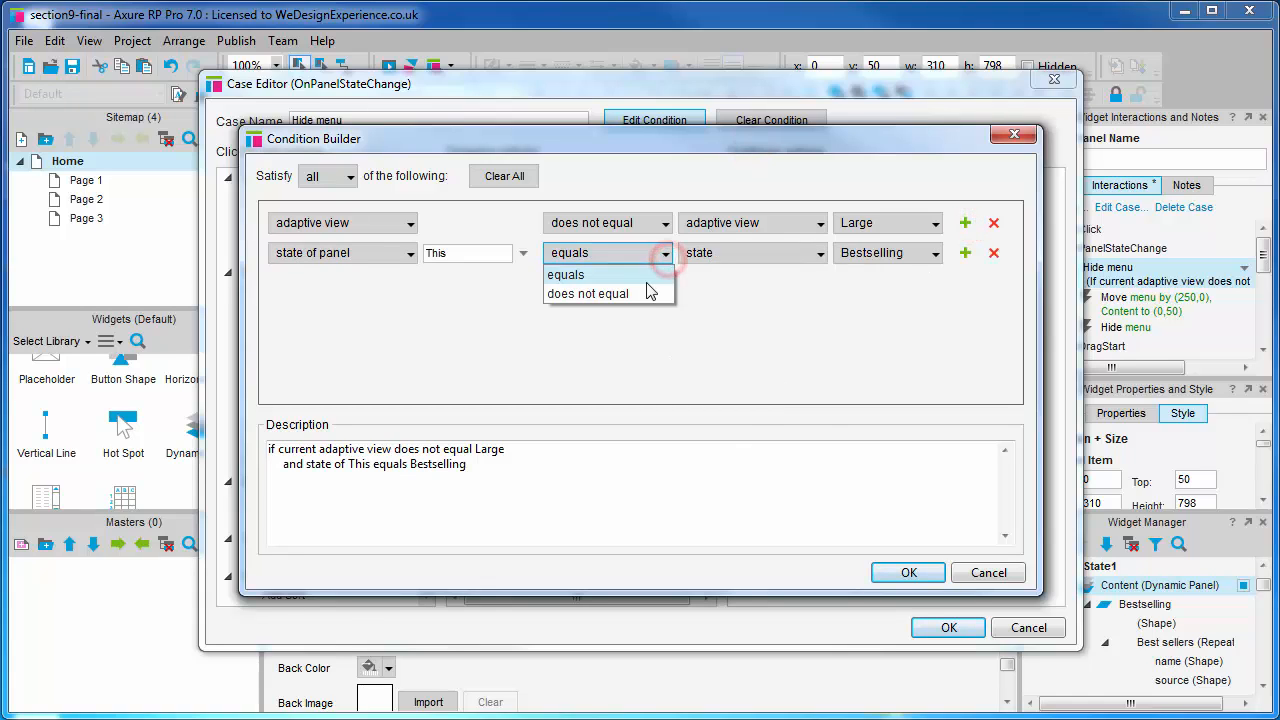
pyautogui.click(648, 302)
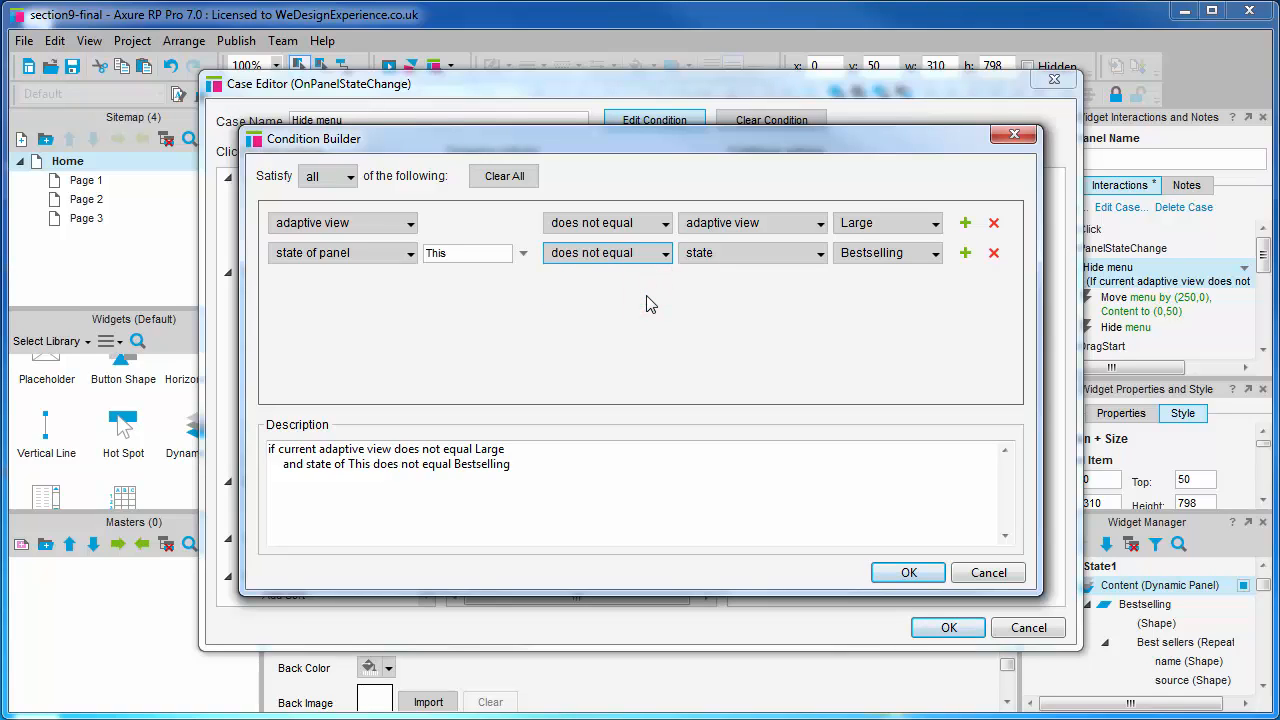
pyautogui.click(910, 258)
pyautogui.click(888, 332)
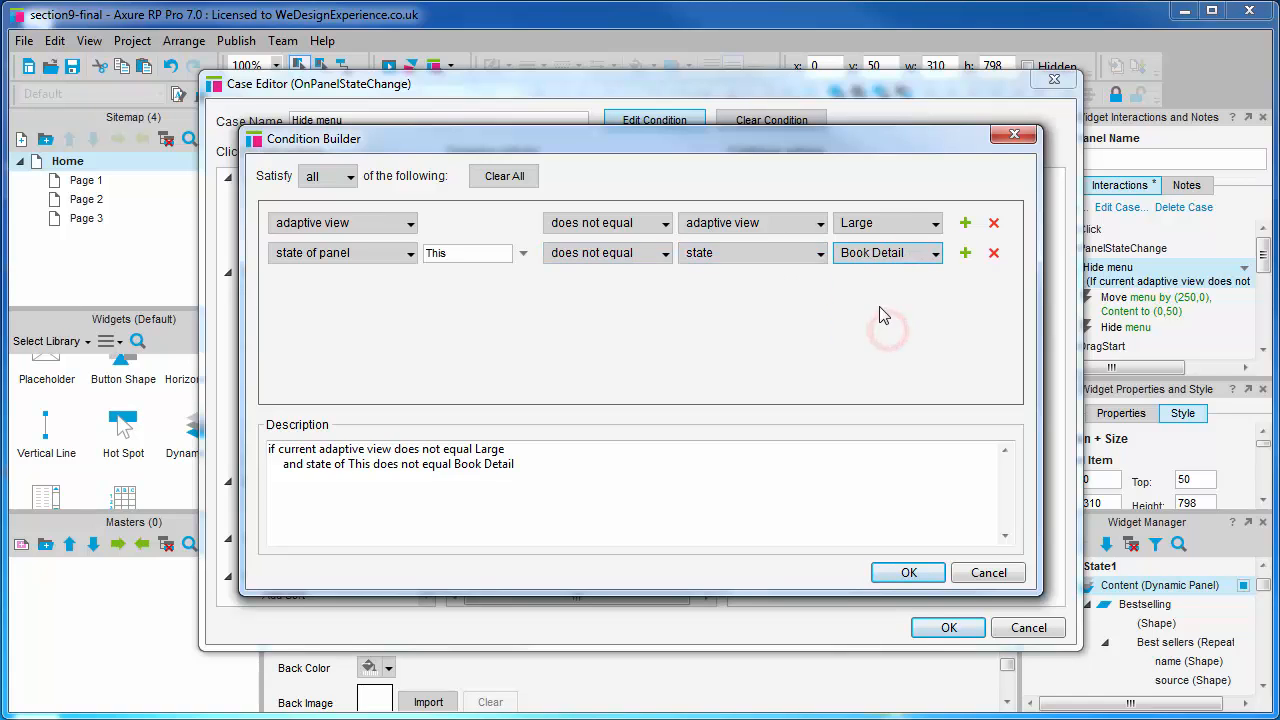
pyautogui.click(892, 573)
pyautogui.click(940, 626)
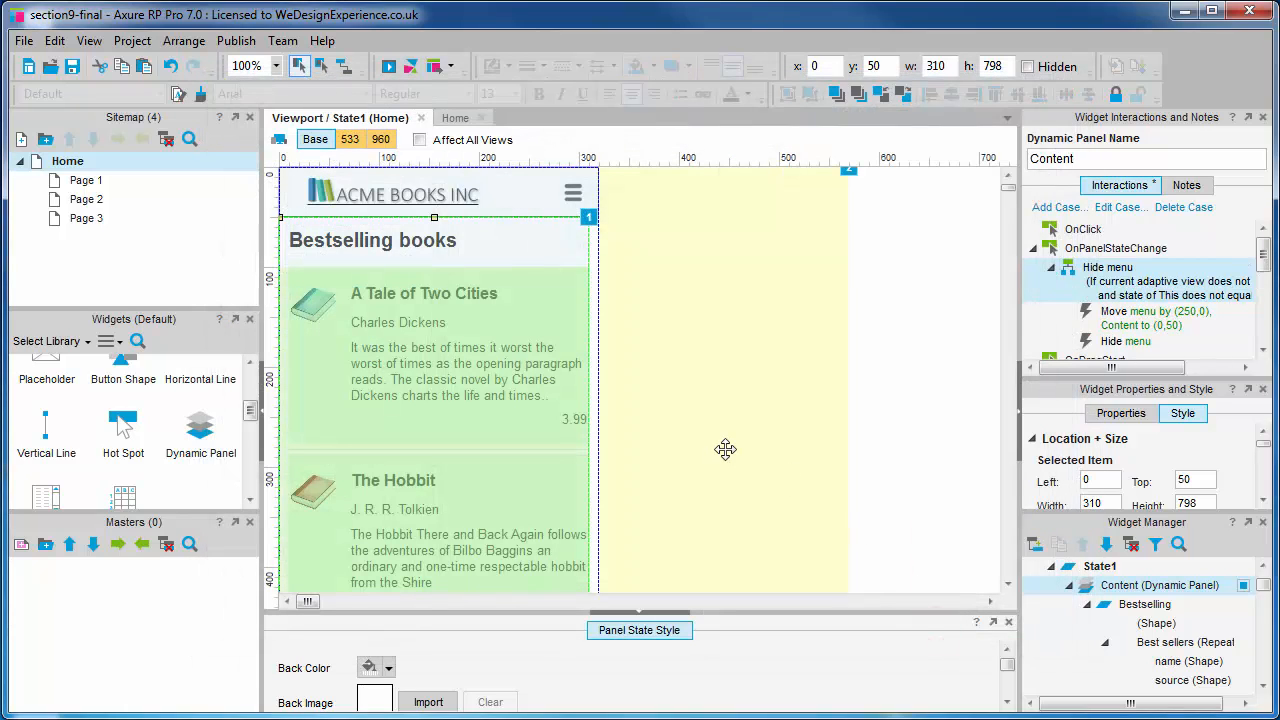
# Preview the prototype, open A Tale of Two Cities at mobile width, check its detail page at desktop width, and close the preview
pyautogui.press('F5')
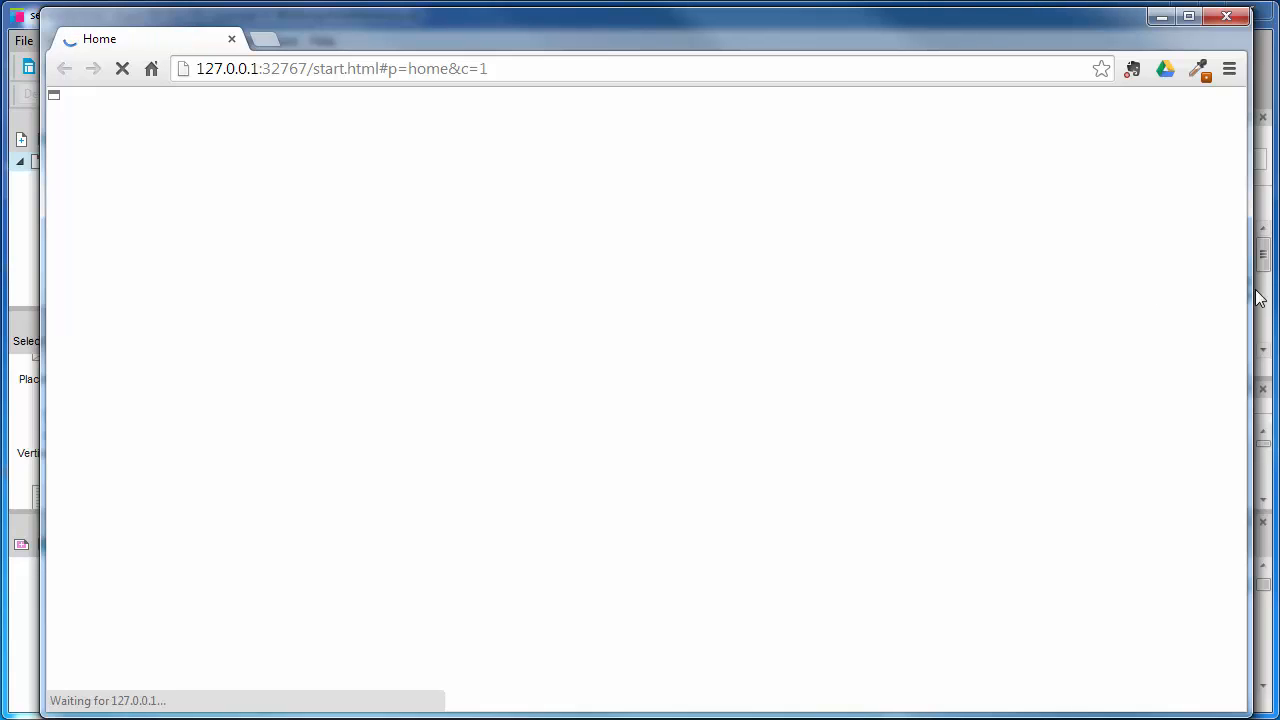
pyautogui.moveTo(1247, 292); pyautogui.dragTo(408, 299)
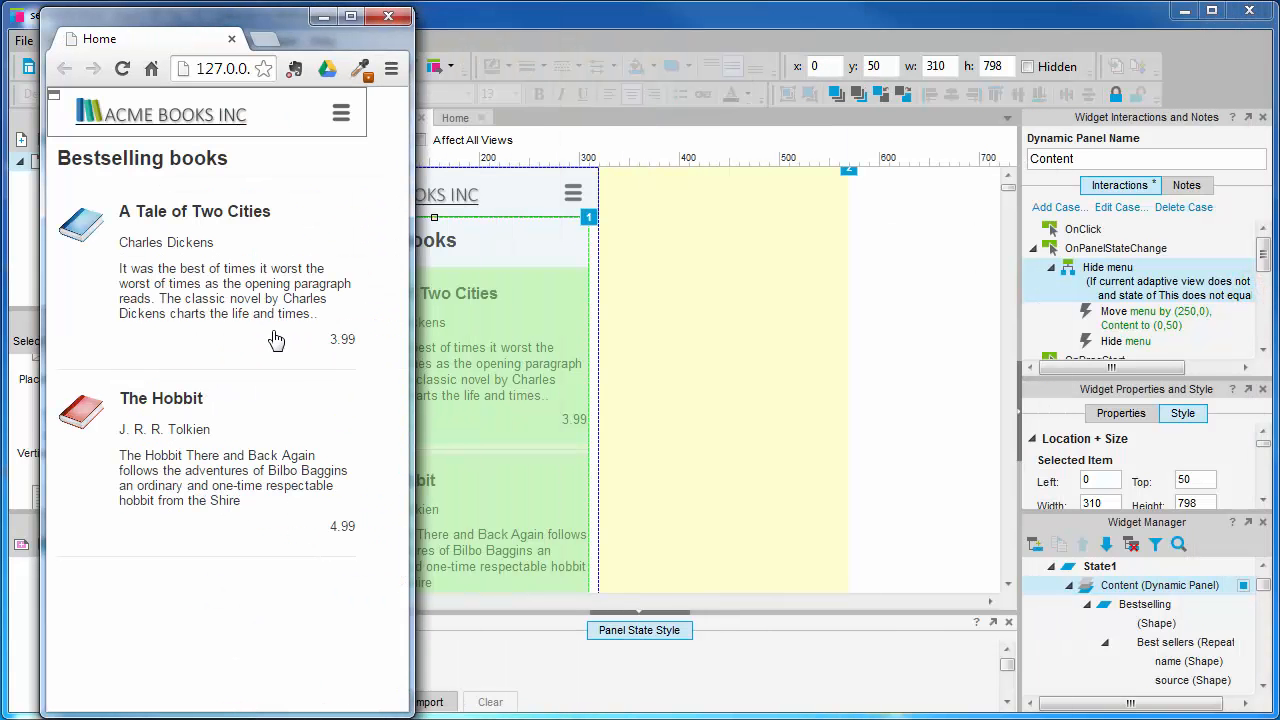
pyautogui.click(222, 257)
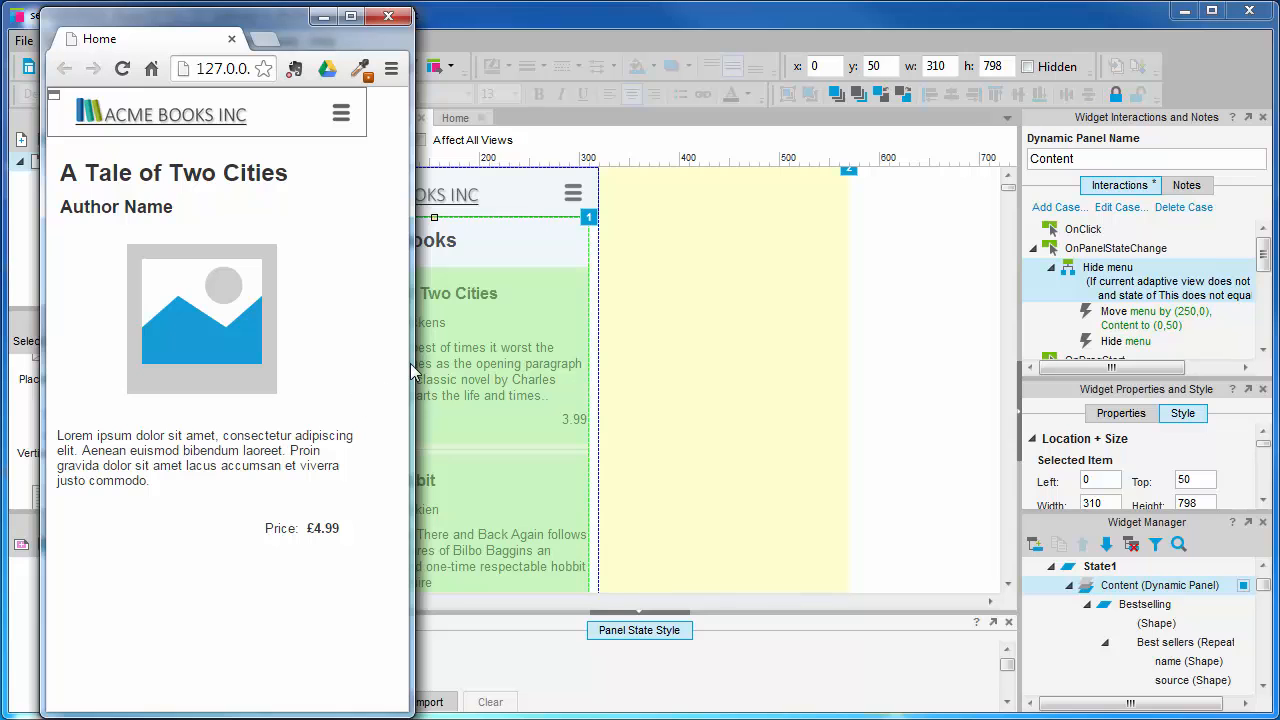
pyautogui.moveTo(412, 358); pyautogui.dragTo(1180, 385)
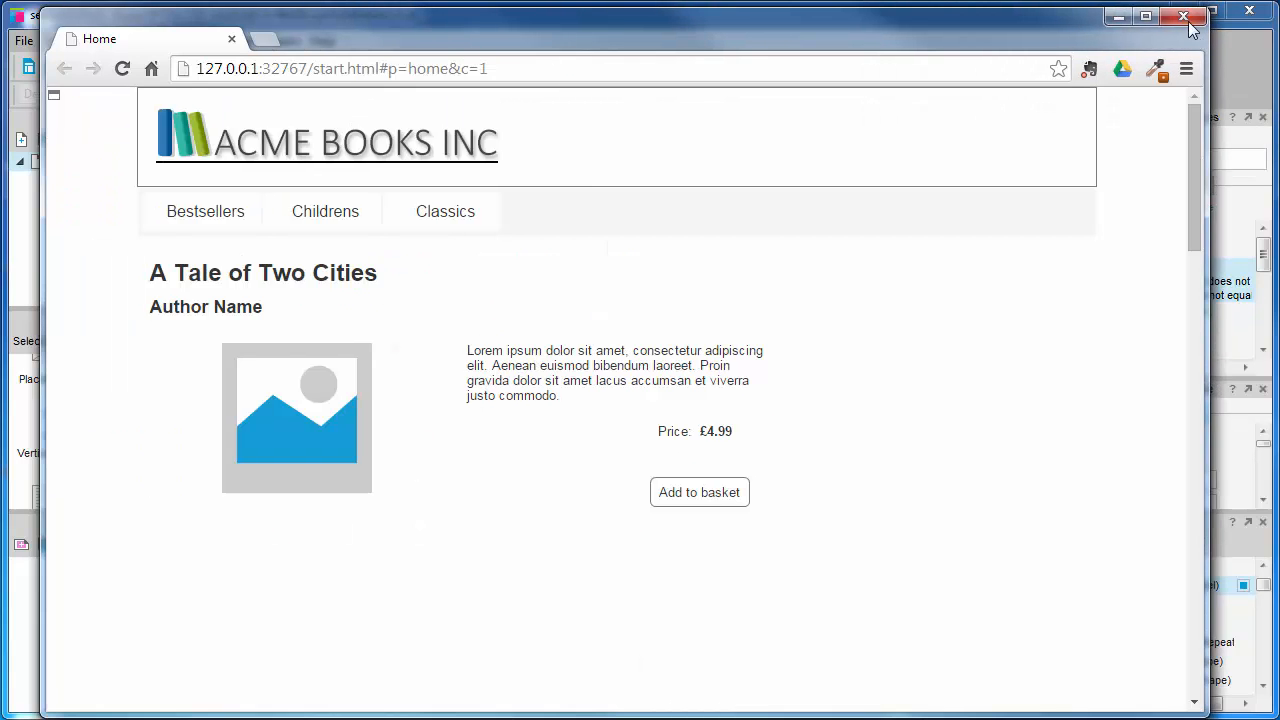
pyautogui.click(1180, 18)
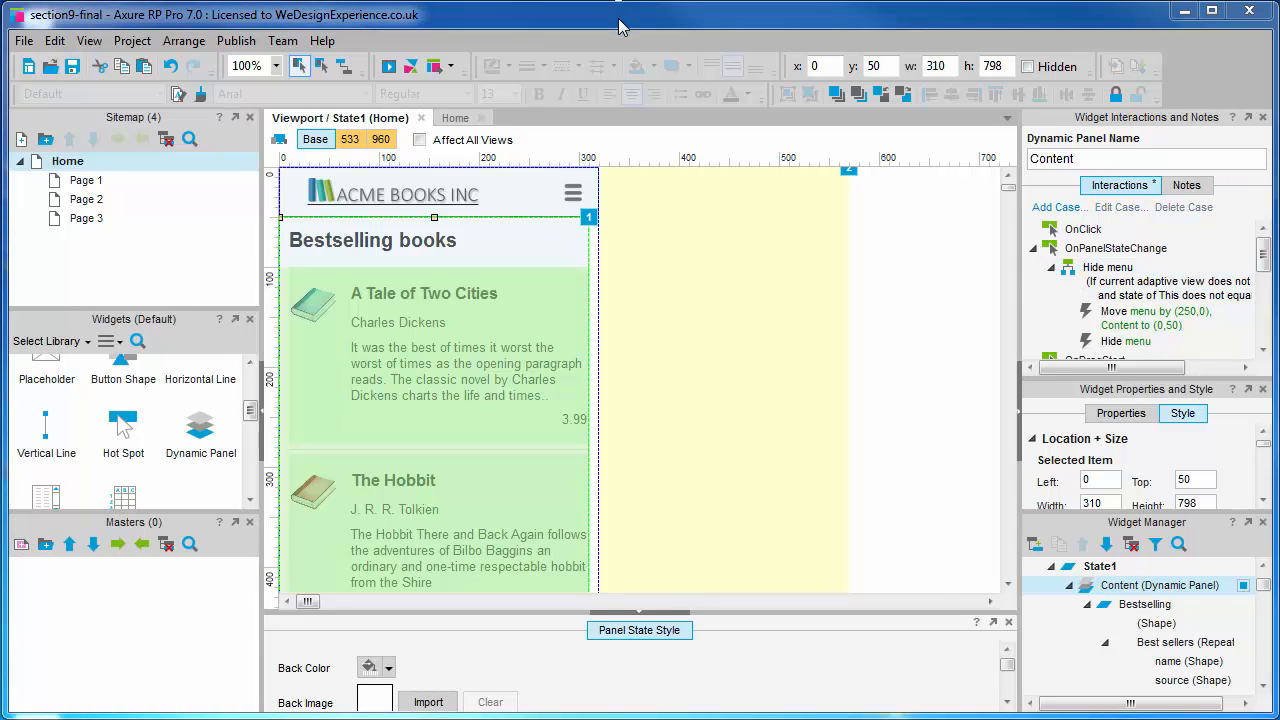
# Open the Best sellers repeater inside the Content panel's Bestselling state and edit its hot spot's OnClick "Open book details" case
pyautogui.click(618, 18)
pyautogui.click(484, 330)
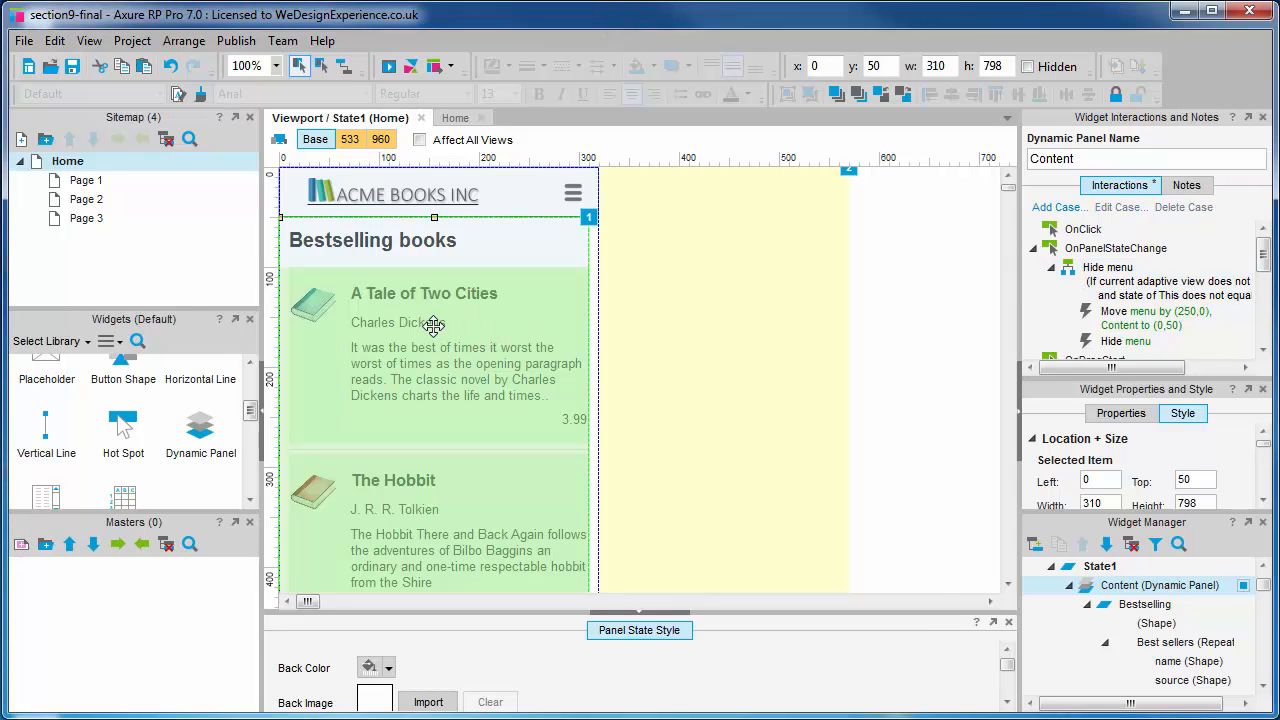
pyautogui.doubleClick(432, 325)
pyautogui.doubleClick(530, 286)
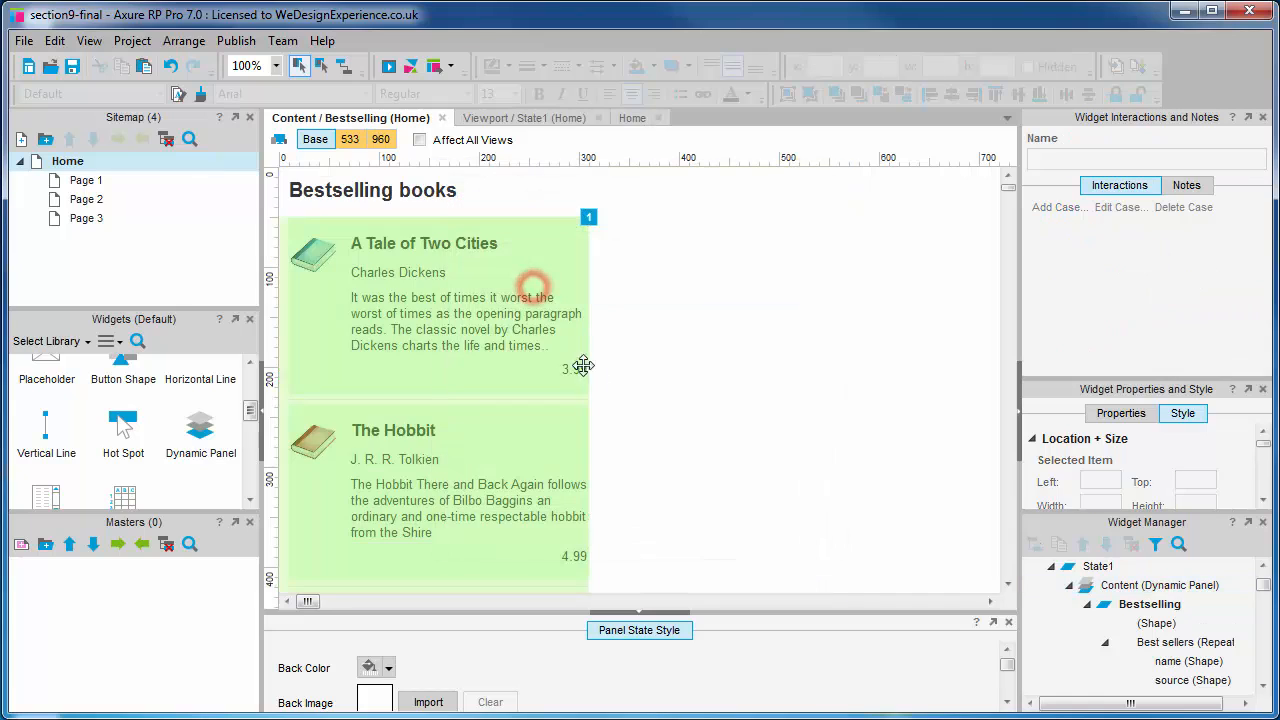
pyautogui.click(510, 316)
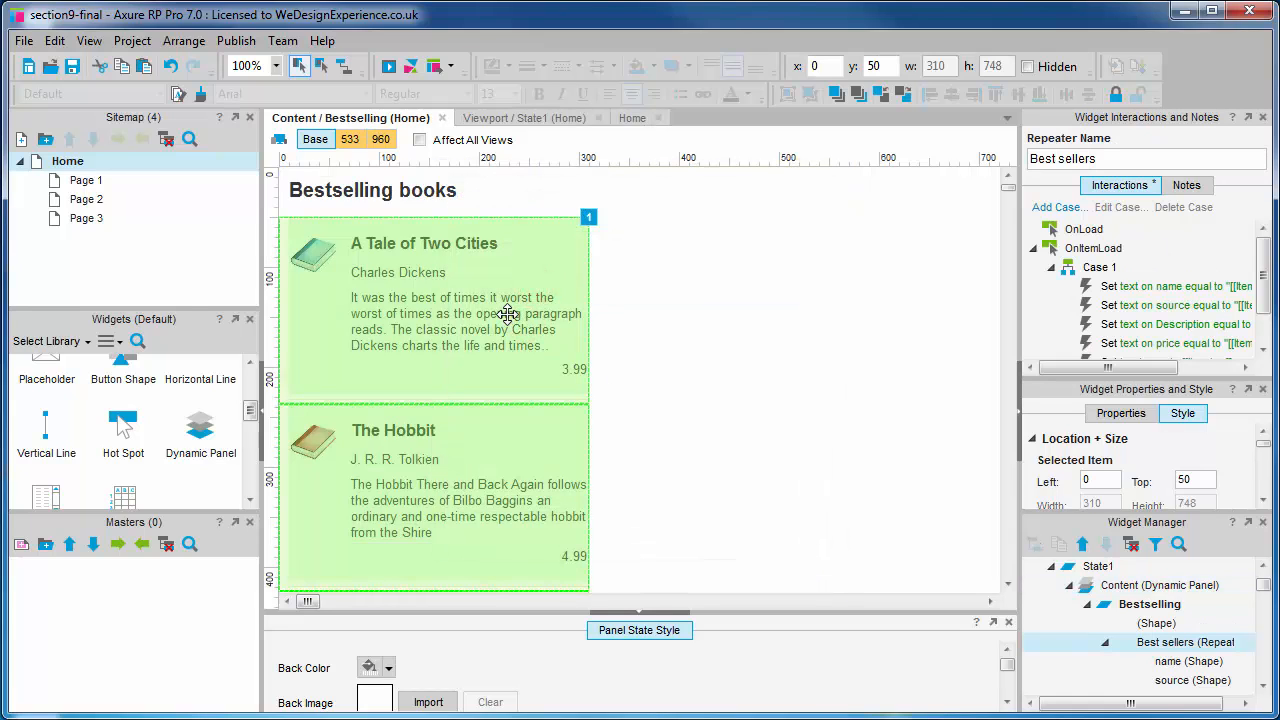
pyautogui.doubleClick(508, 314)
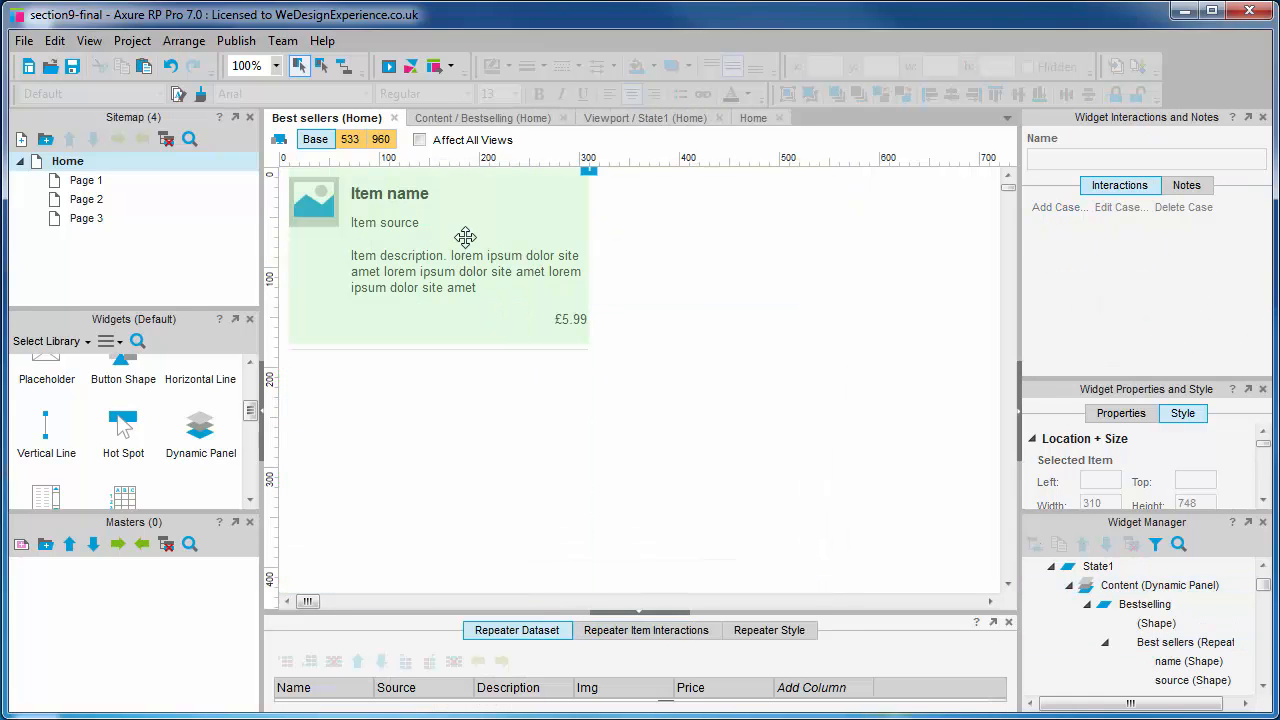
pyautogui.click(465, 236)
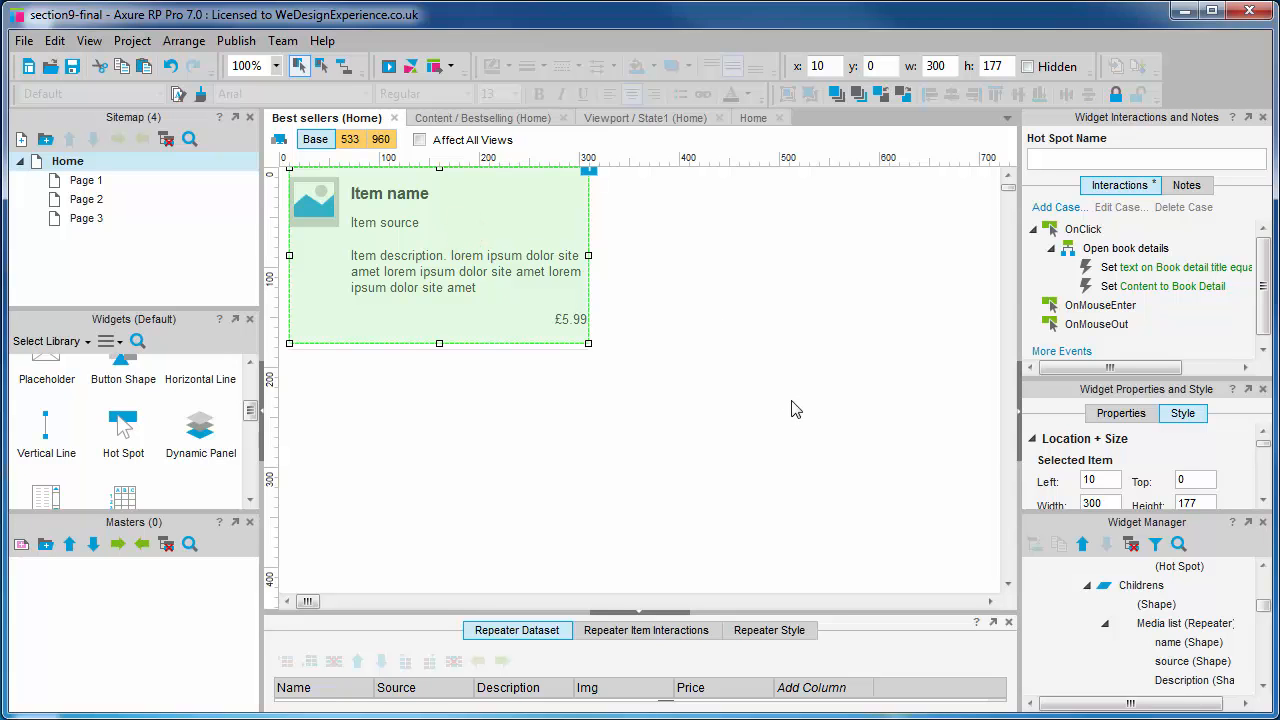
pyautogui.doubleClick(1158, 250)
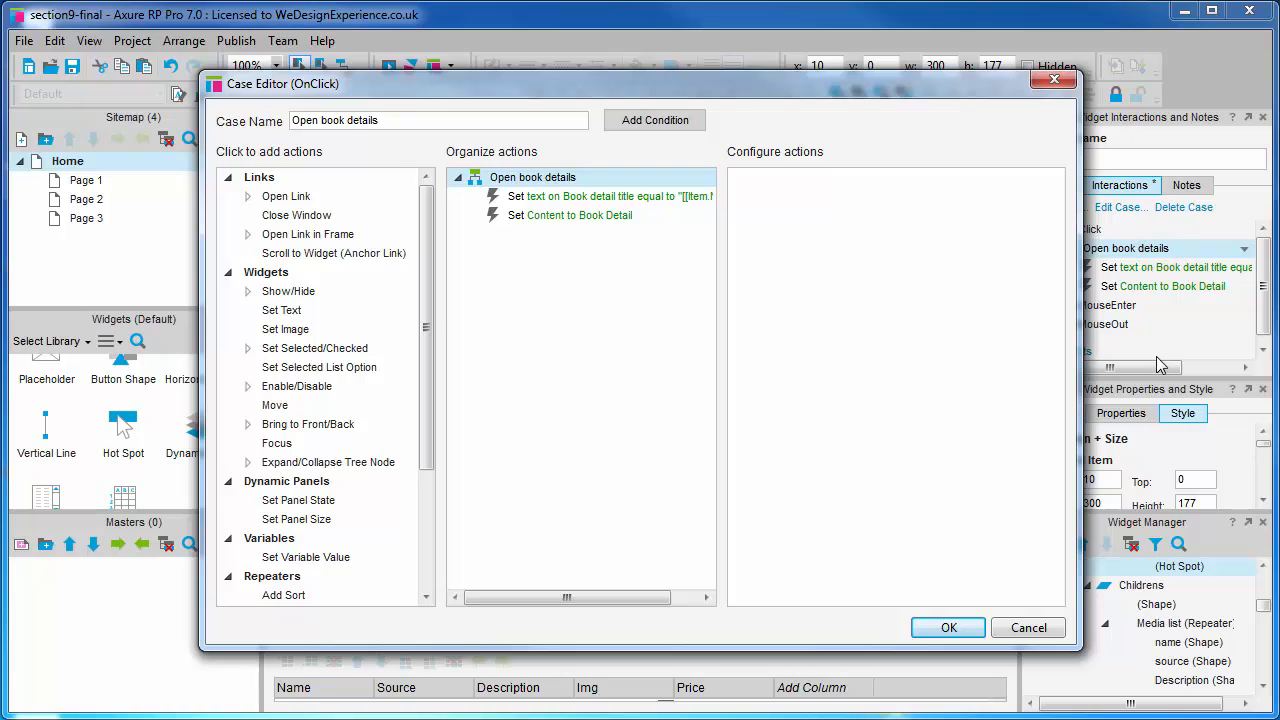
# Extend the existing set-text action so that the Book detail author text is set to [[Item.Source]]
pyautogui.click(545, 197)
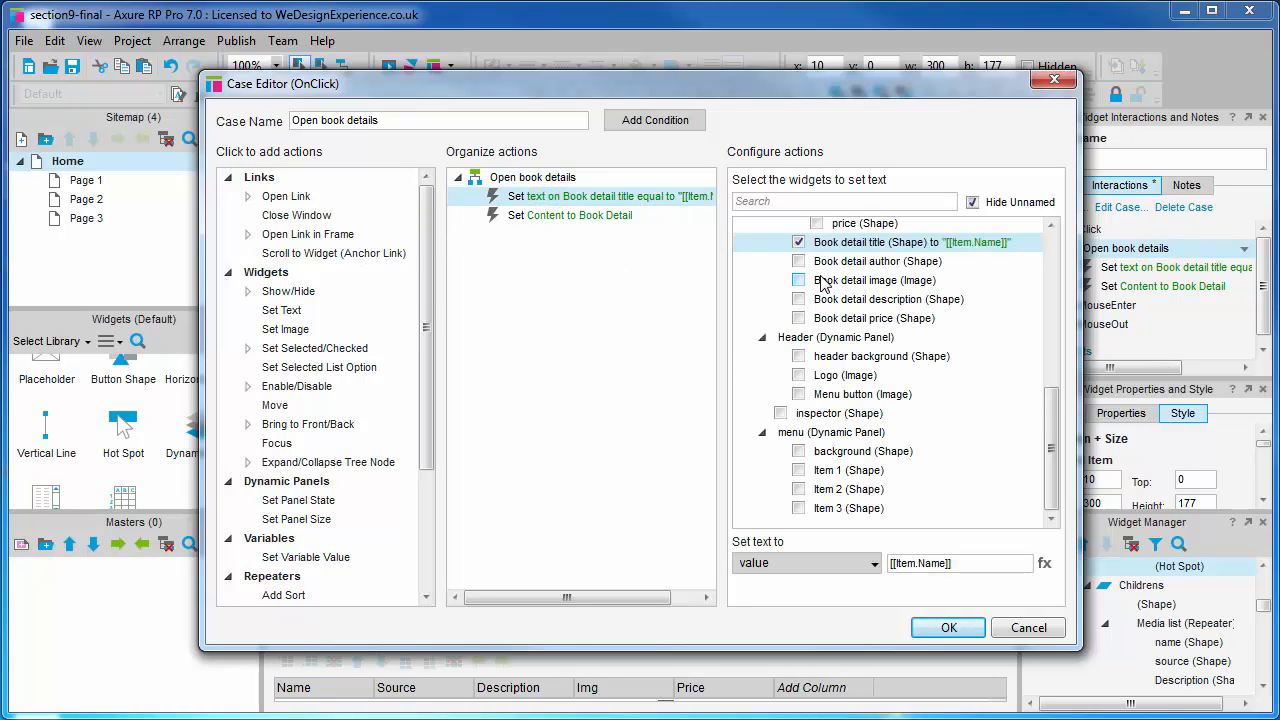
pyautogui.click(799, 262)
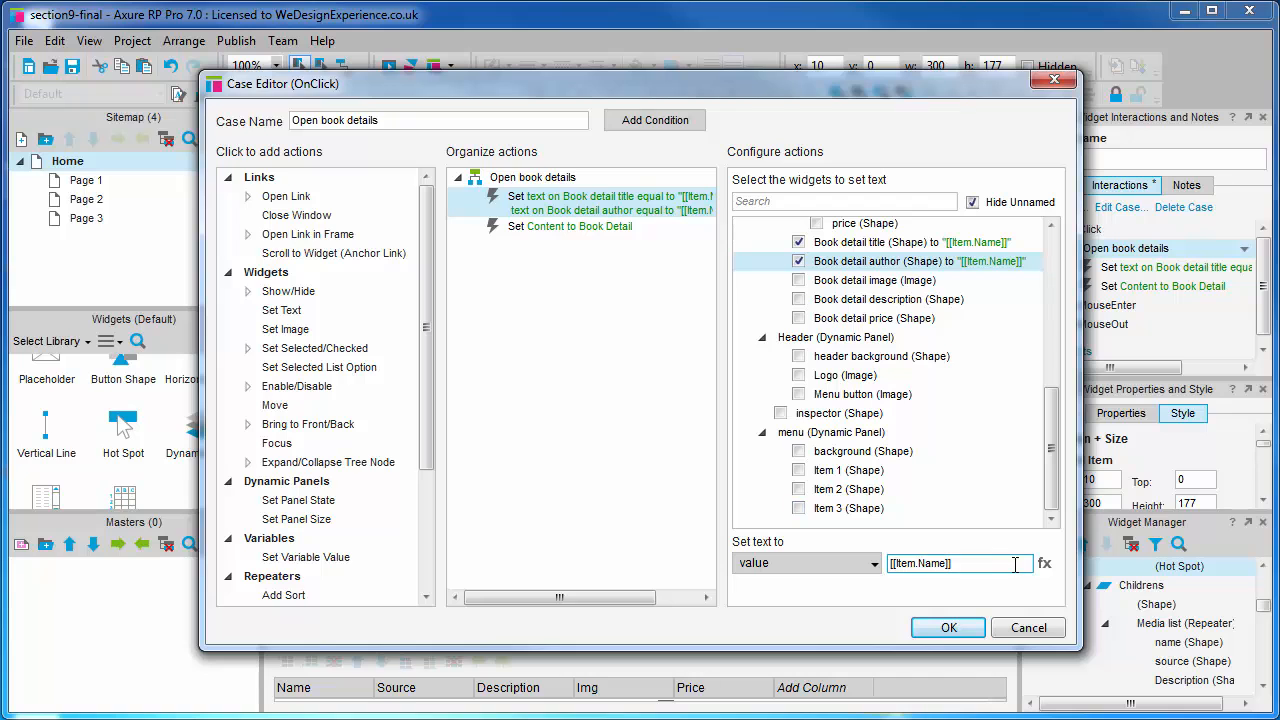
pyautogui.click(1043, 566)
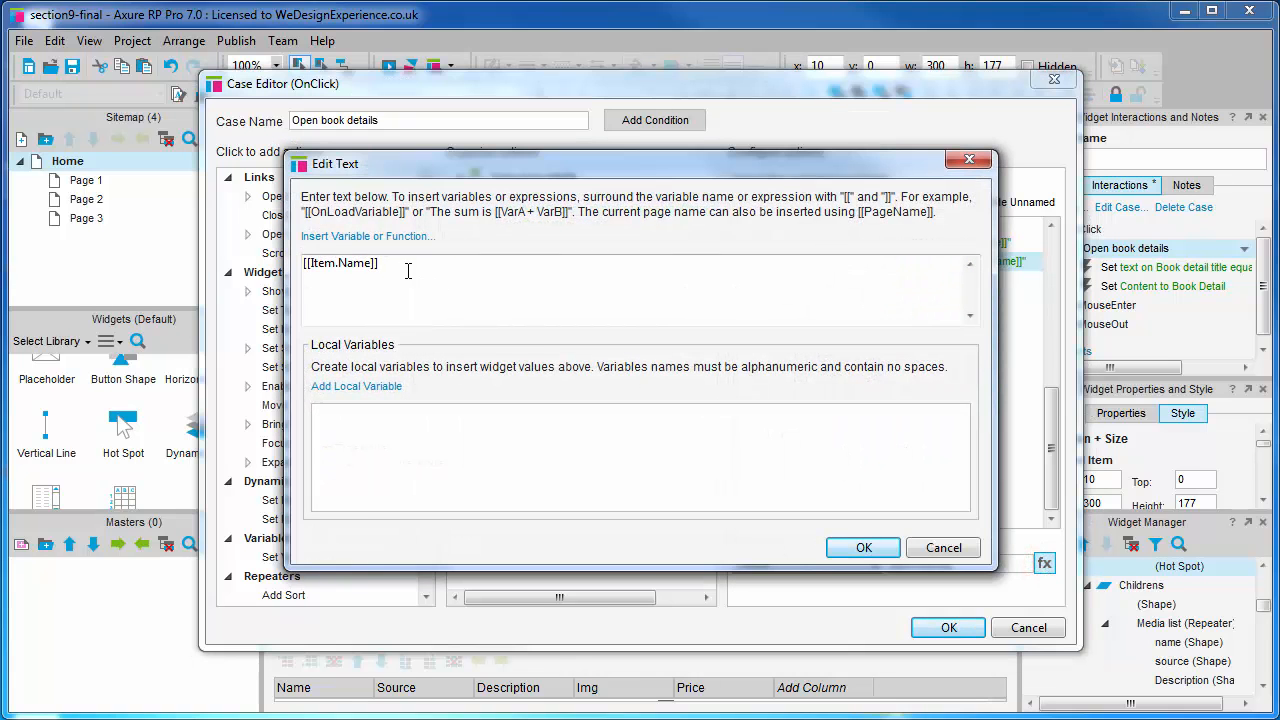
pyautogui.click(390, 263)
pyautogui.hotkey('ctrl', 'a')
pyautogui.press('BackSpace')
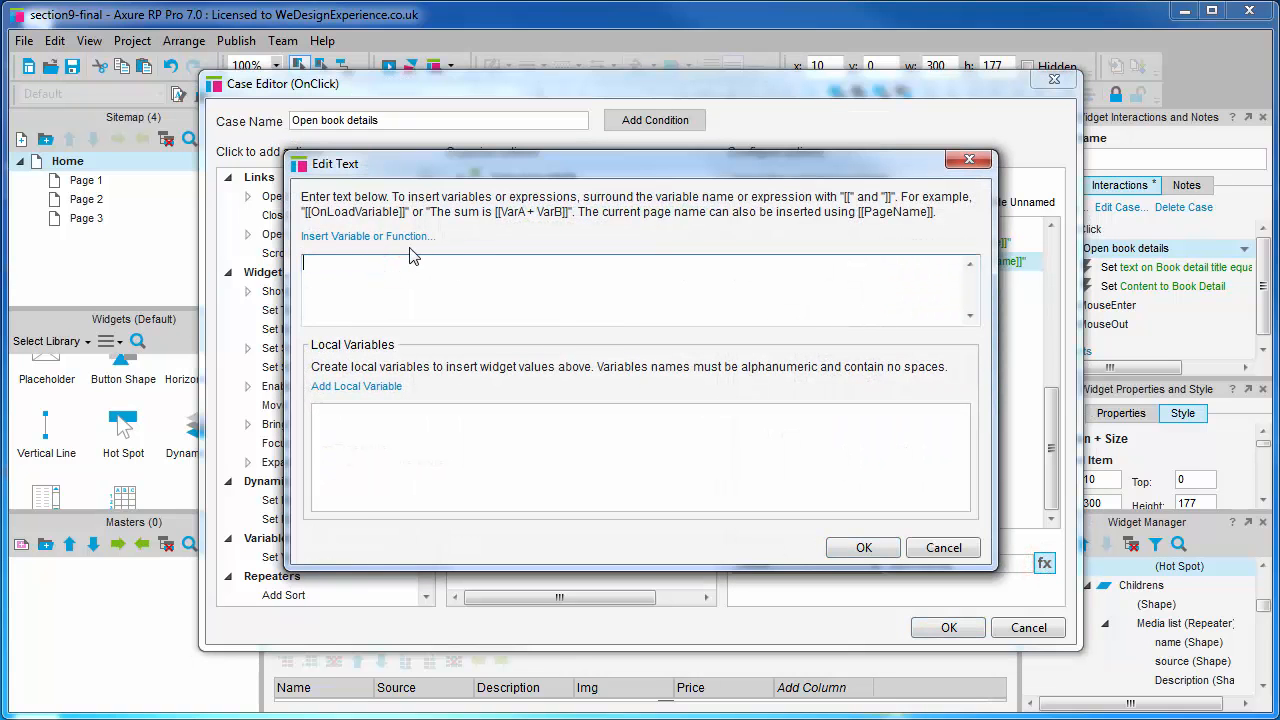
pyautogui.click(405, 240)
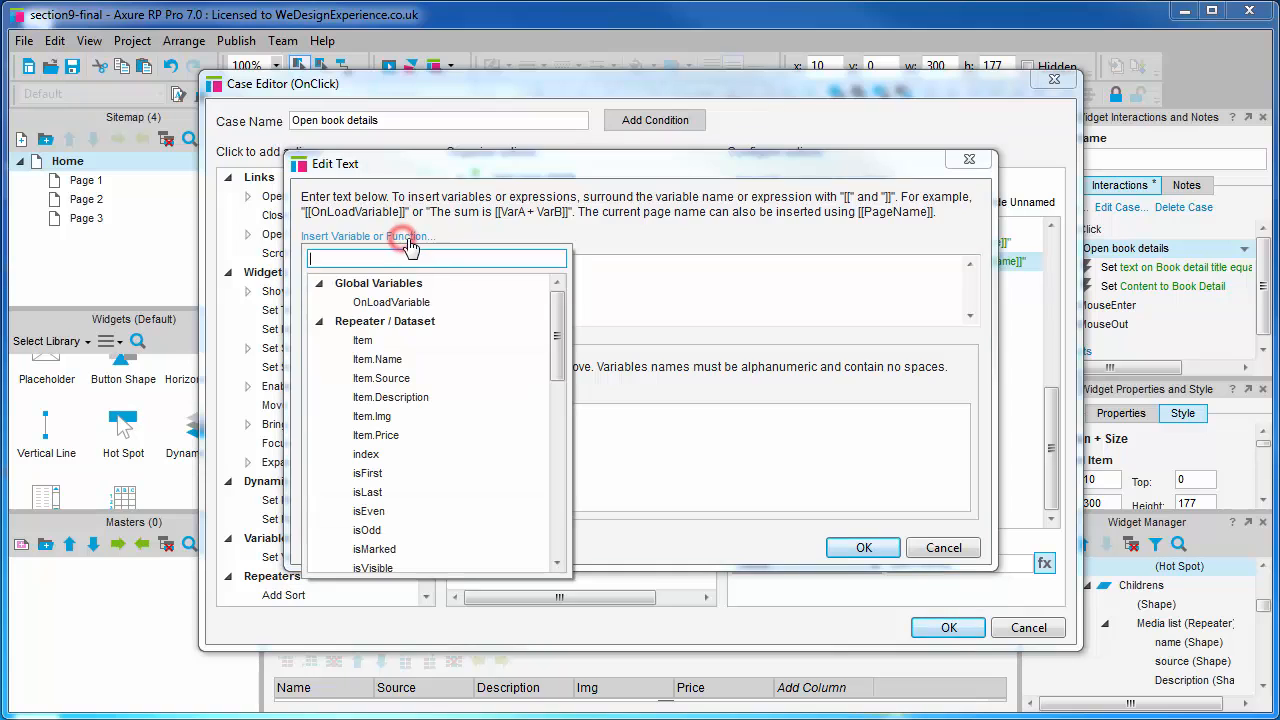
pyautogui.click(398, 378)
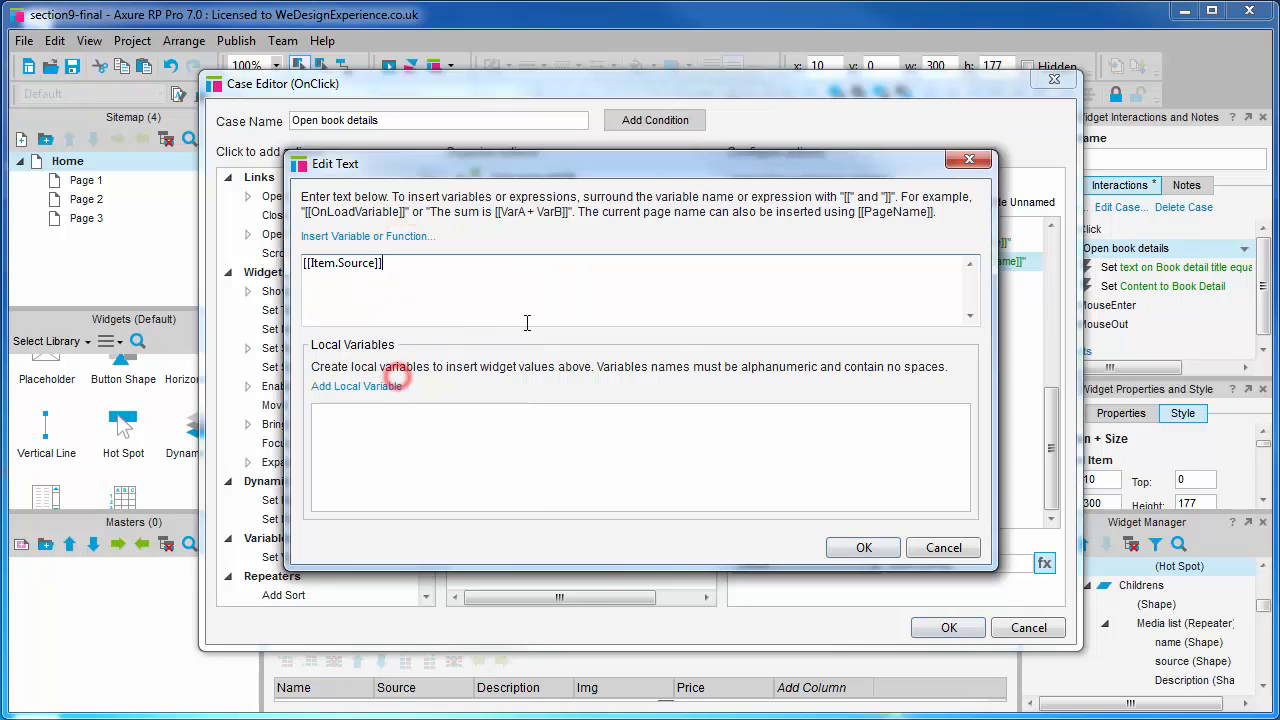
pyautogui.click(858, 548)
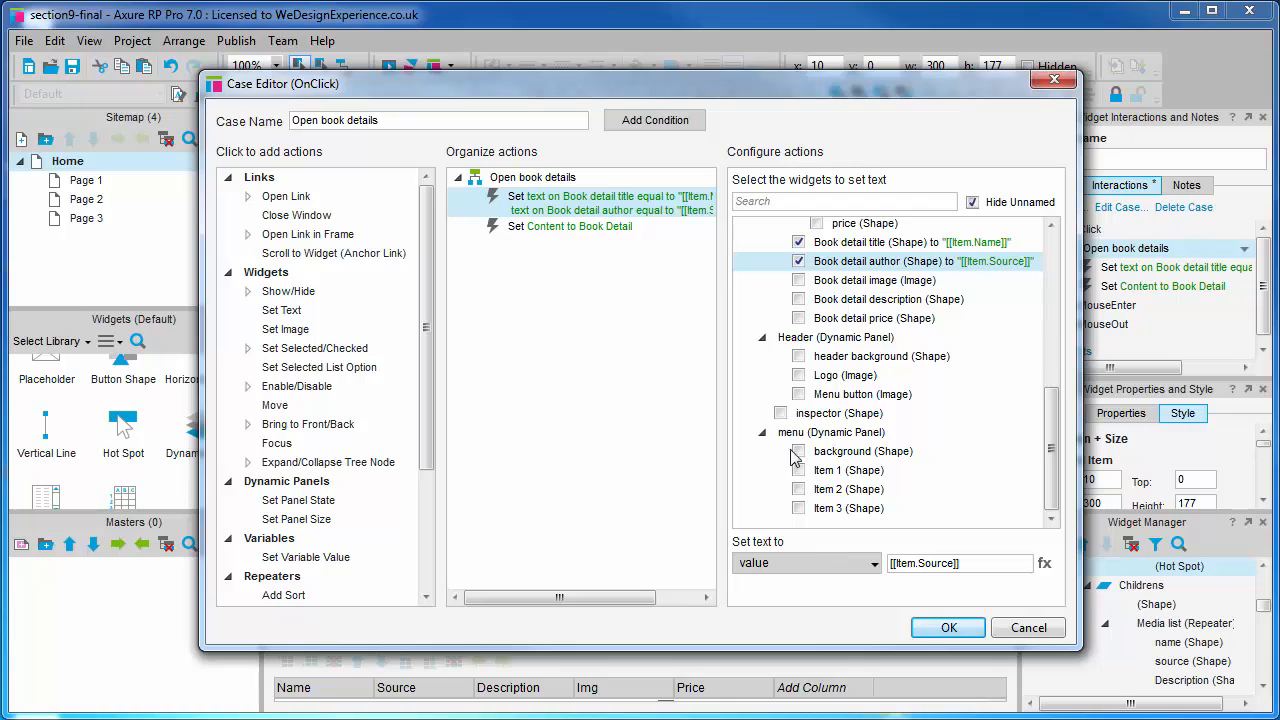
# Include the Book detail description in the set-text action with the value [[Item.Description]]
pyautogui.click(798, 299)
pyautogui.click(1044, 563)
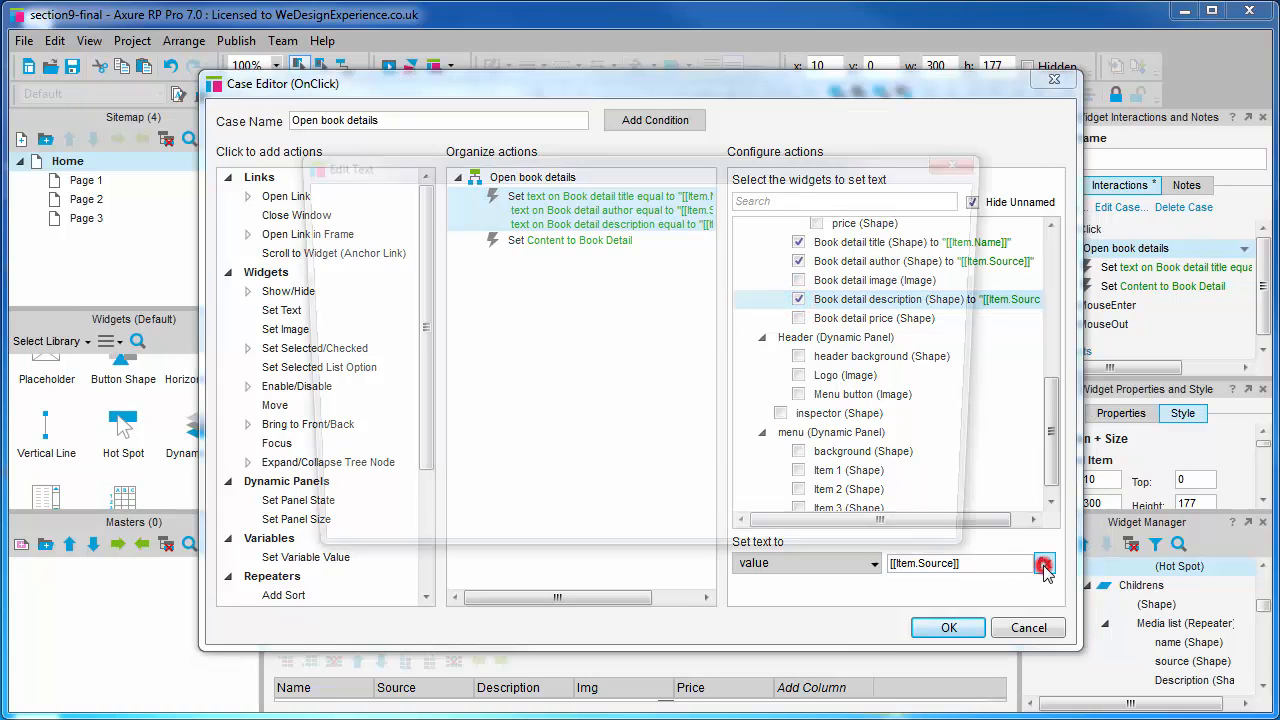
pyautogui.tripleClick(391, 267)
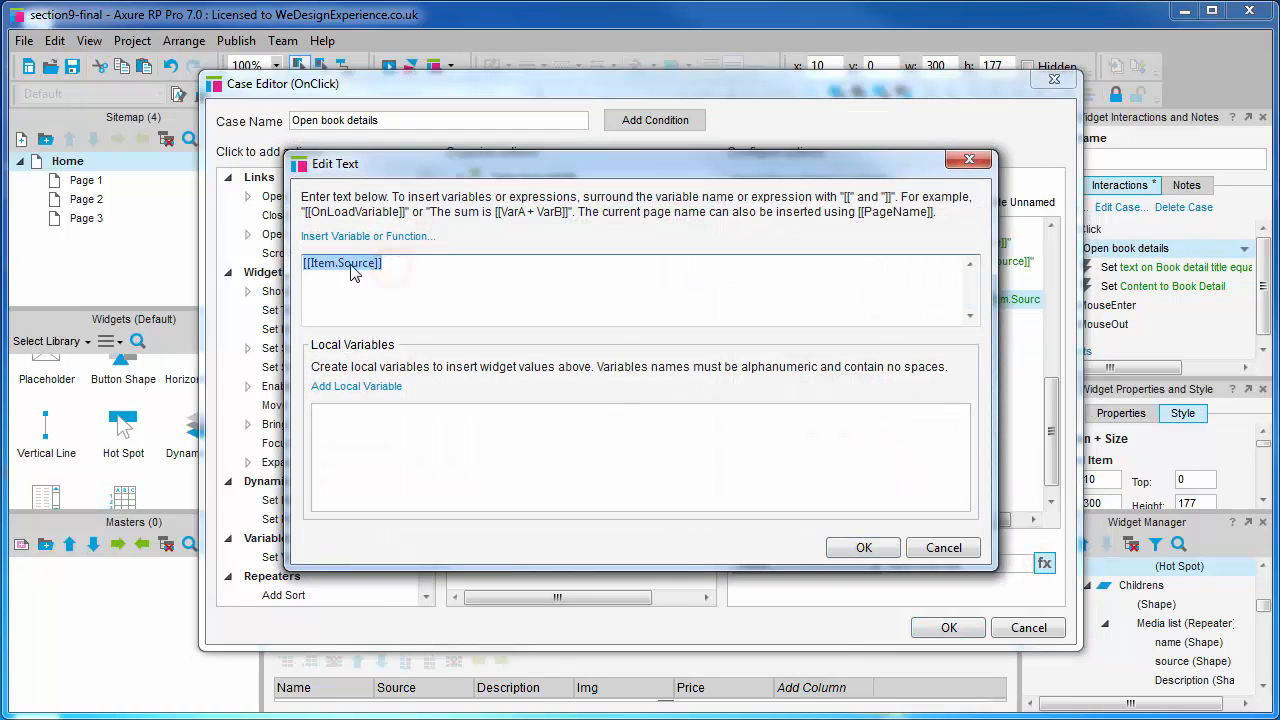
pyautogui.press('BackSpace')
pyautogui.click(368, 236)
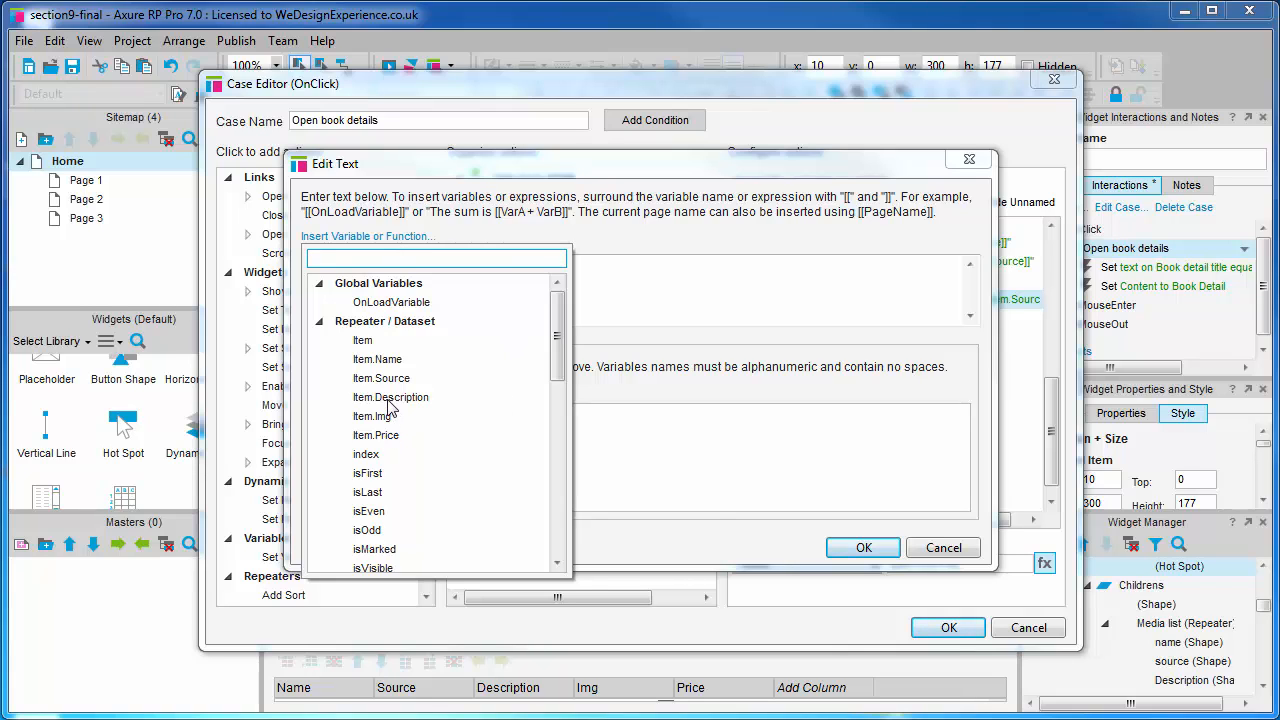
pyautogui.click(388, 397)
pyautogui.click(862, 547)
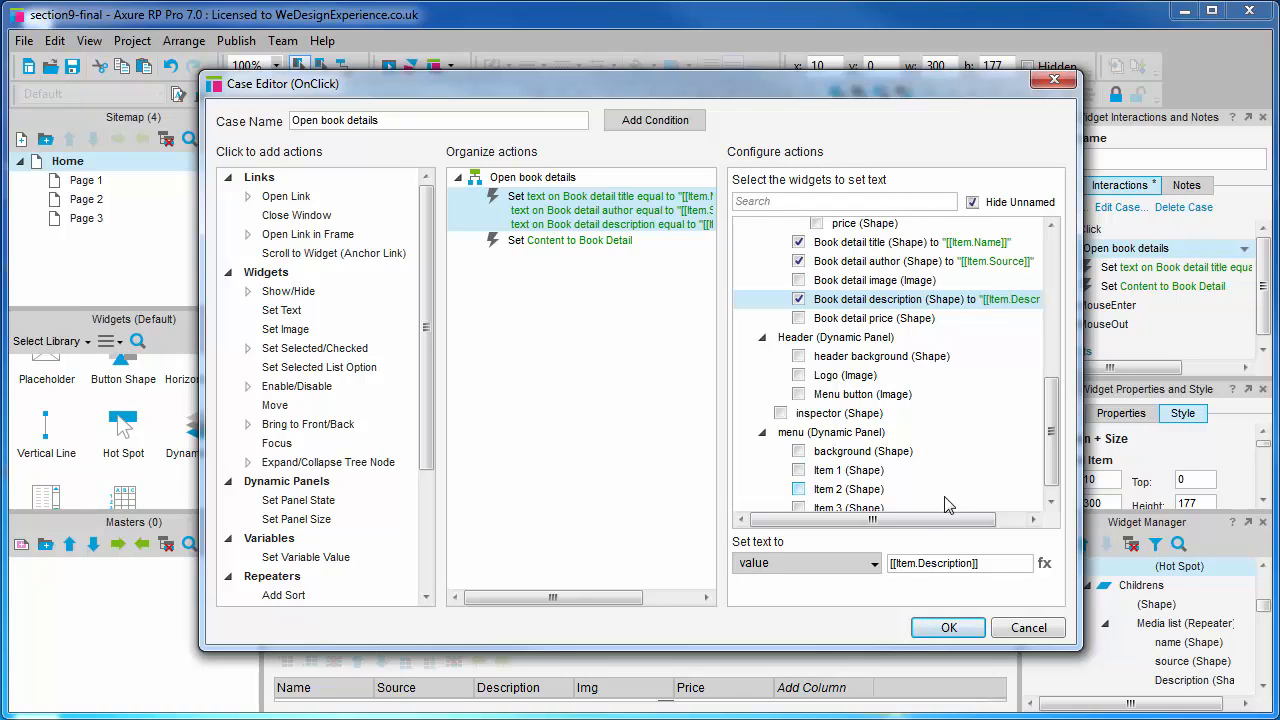
# Include the Book detail price in the set-text action with the value [[Item.Price]]
pyautogui.click(799, 318)
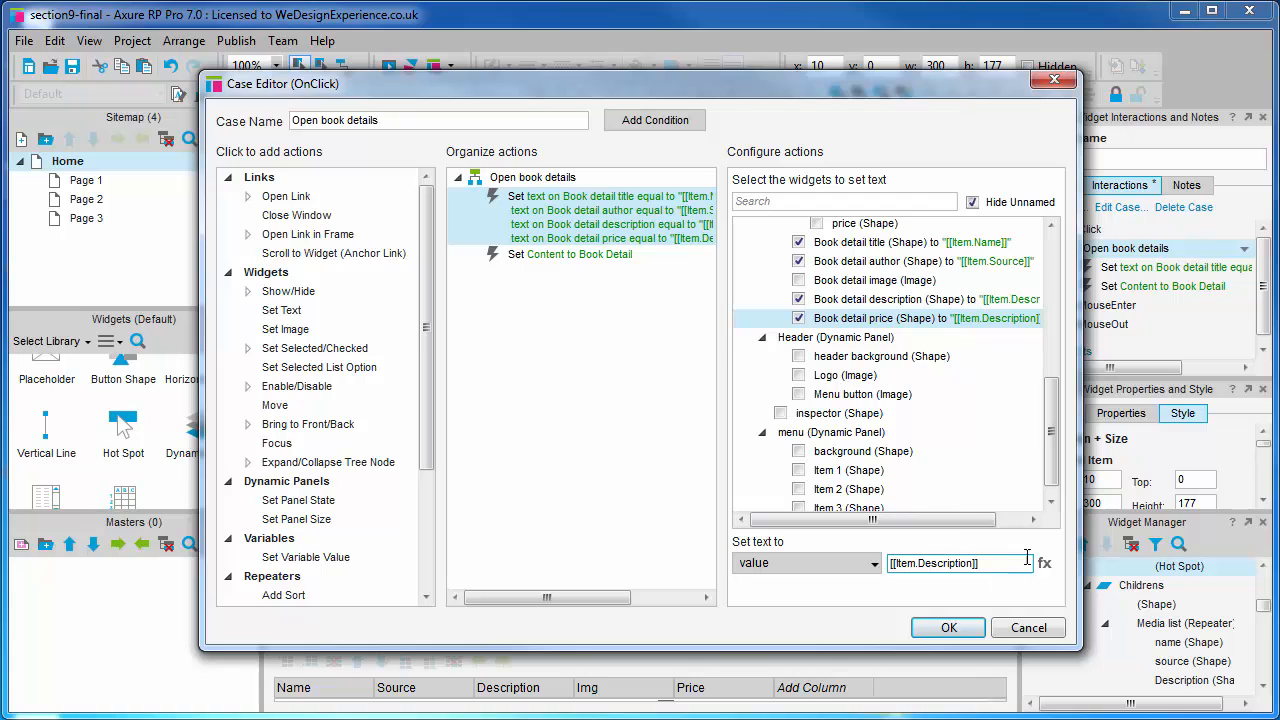
pyautogui.click(1043, 568)
pyautogui.moveTo(423, 260); pyautogui.dragTo(303, 262)
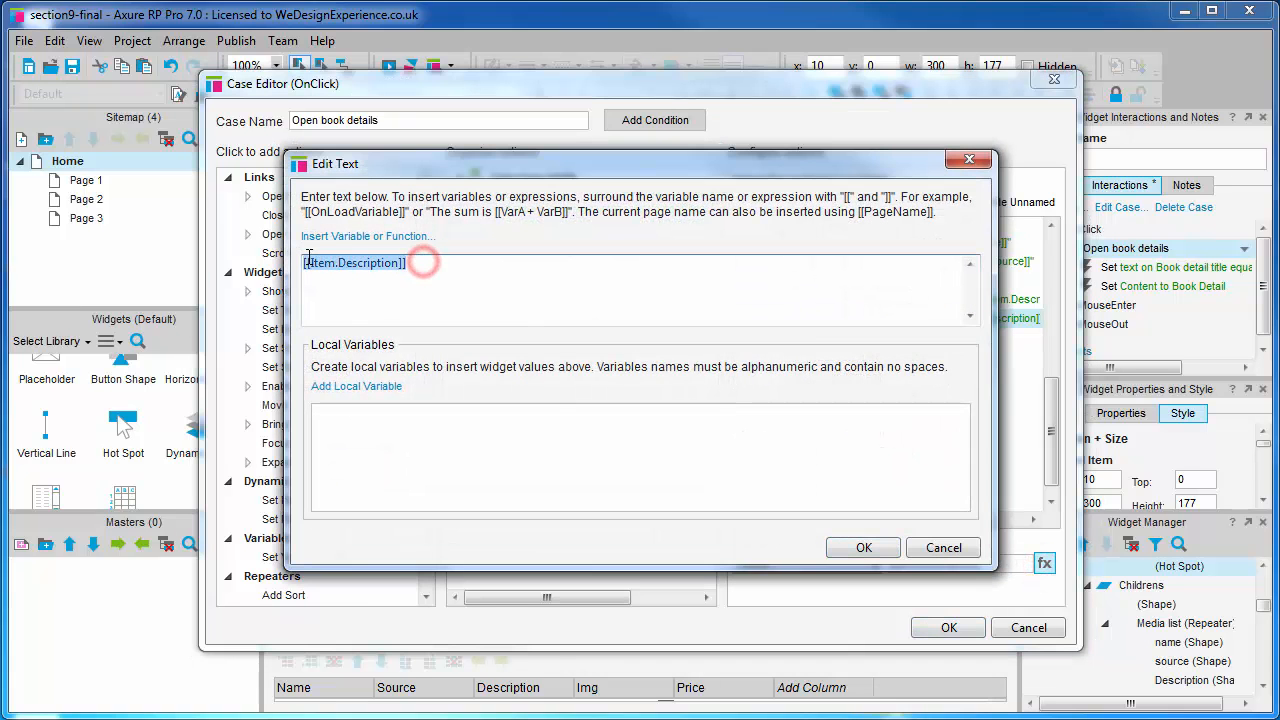
pyautogui.press('BackSpace')
pyautogui.click(370, 237)
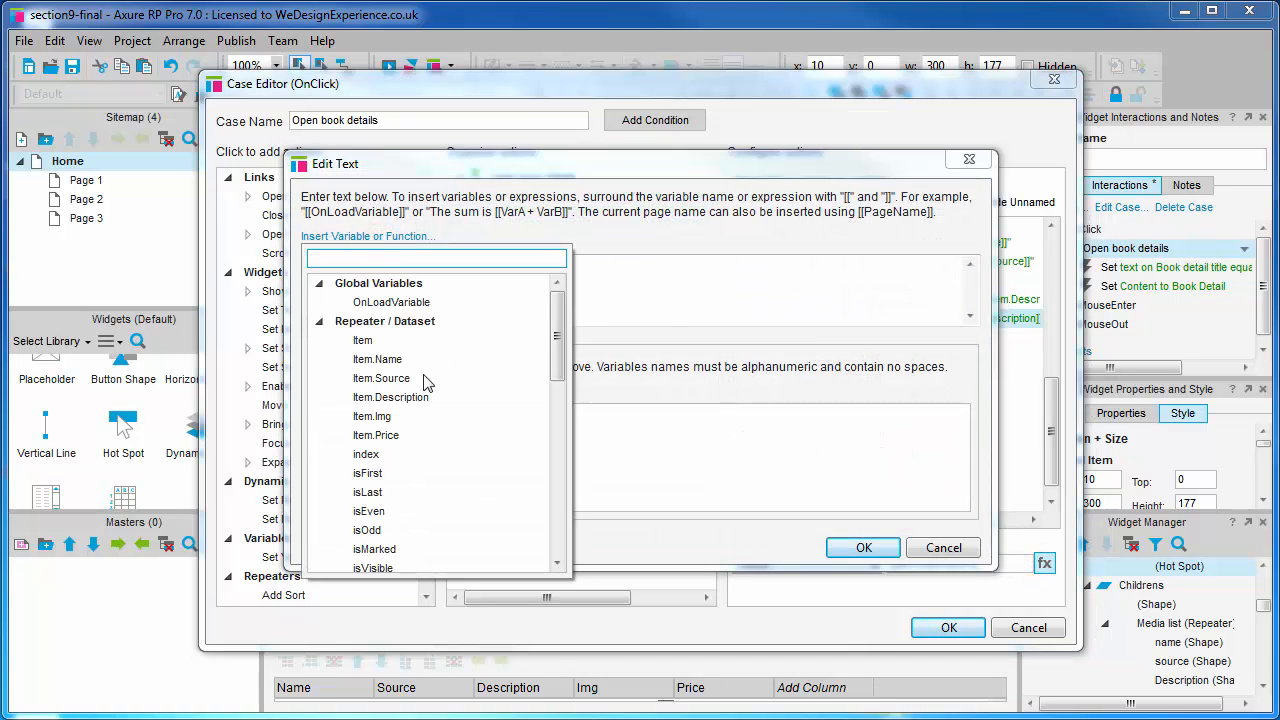
pyautogui.click(403, 436)
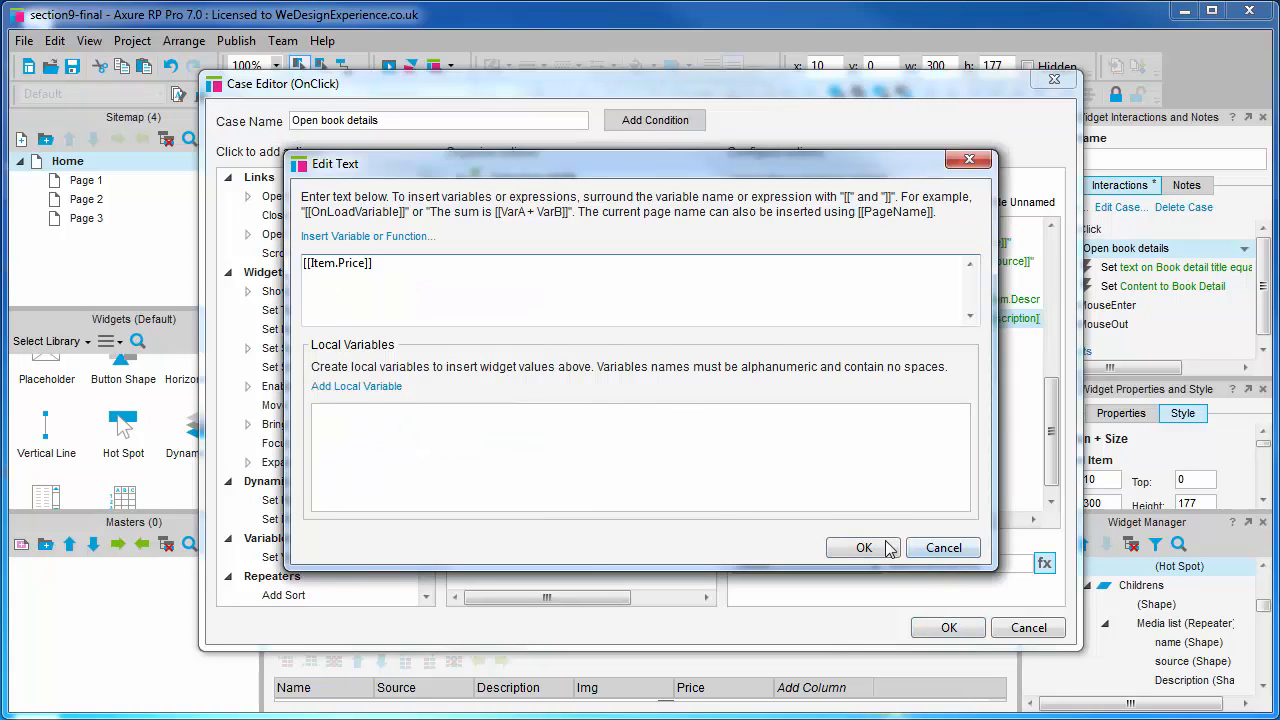
pyautogui.click(845, 543)
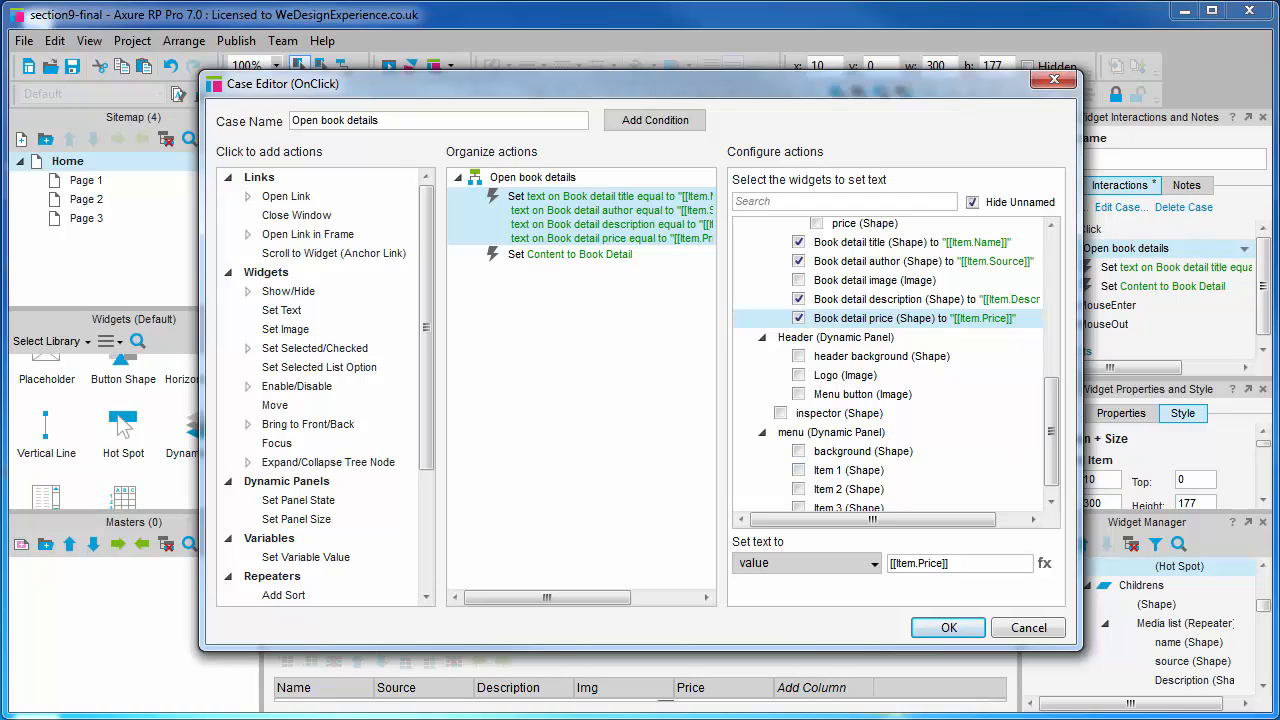
# Add a Set Image action to the Open book details case, targeting the Book detail image widget
pyautogui.click(612, 82)
pyautogui.click(298, 333)
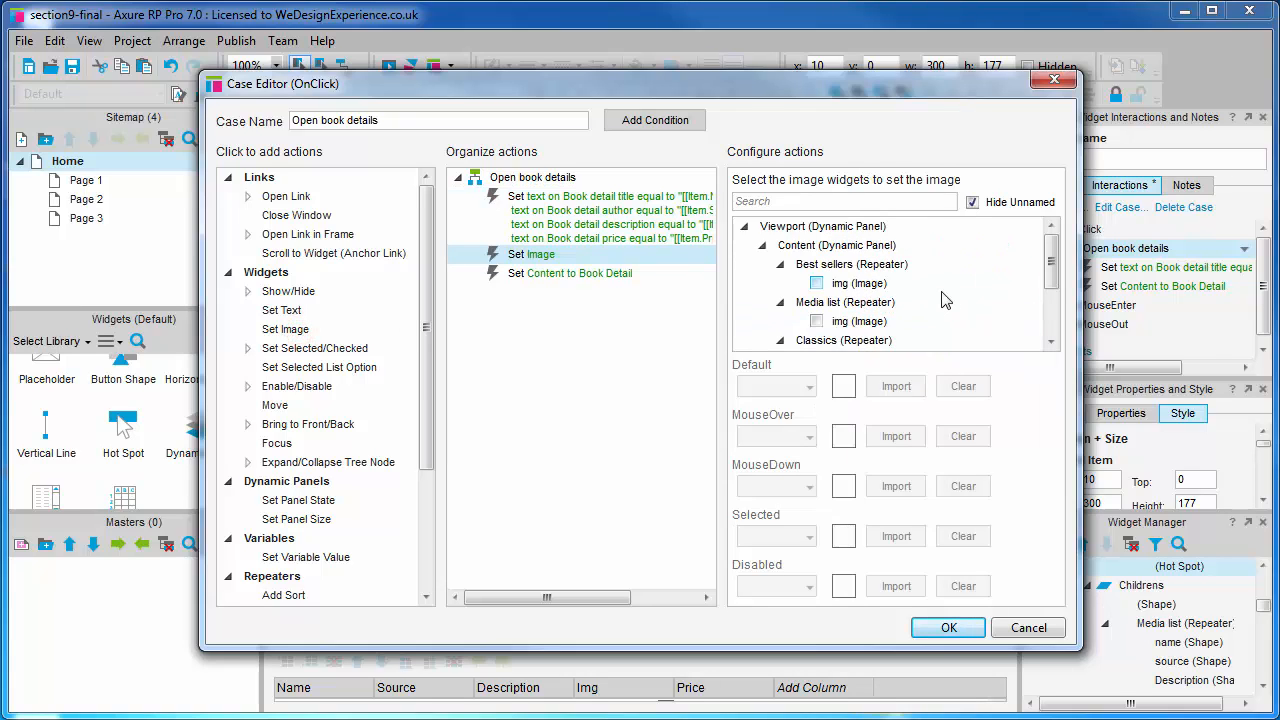
pyautogui.scroll(-2, 938, 300)
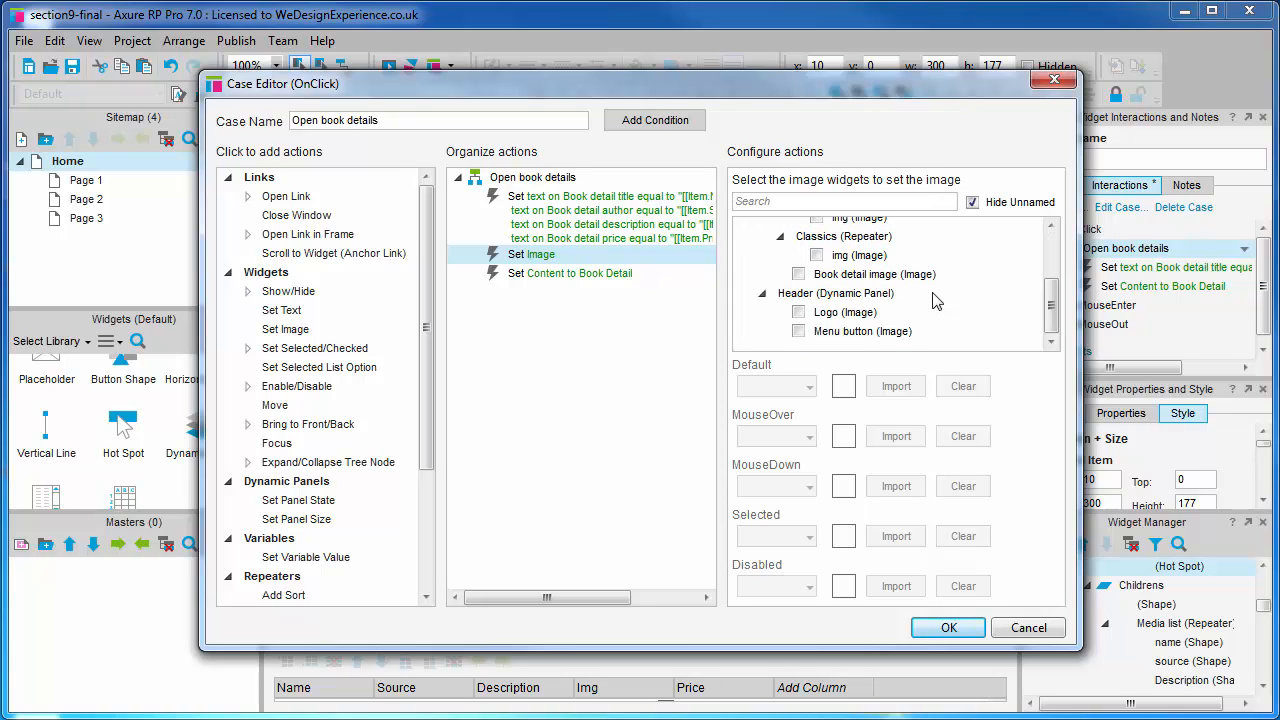
pyautogui.click(798, 274)
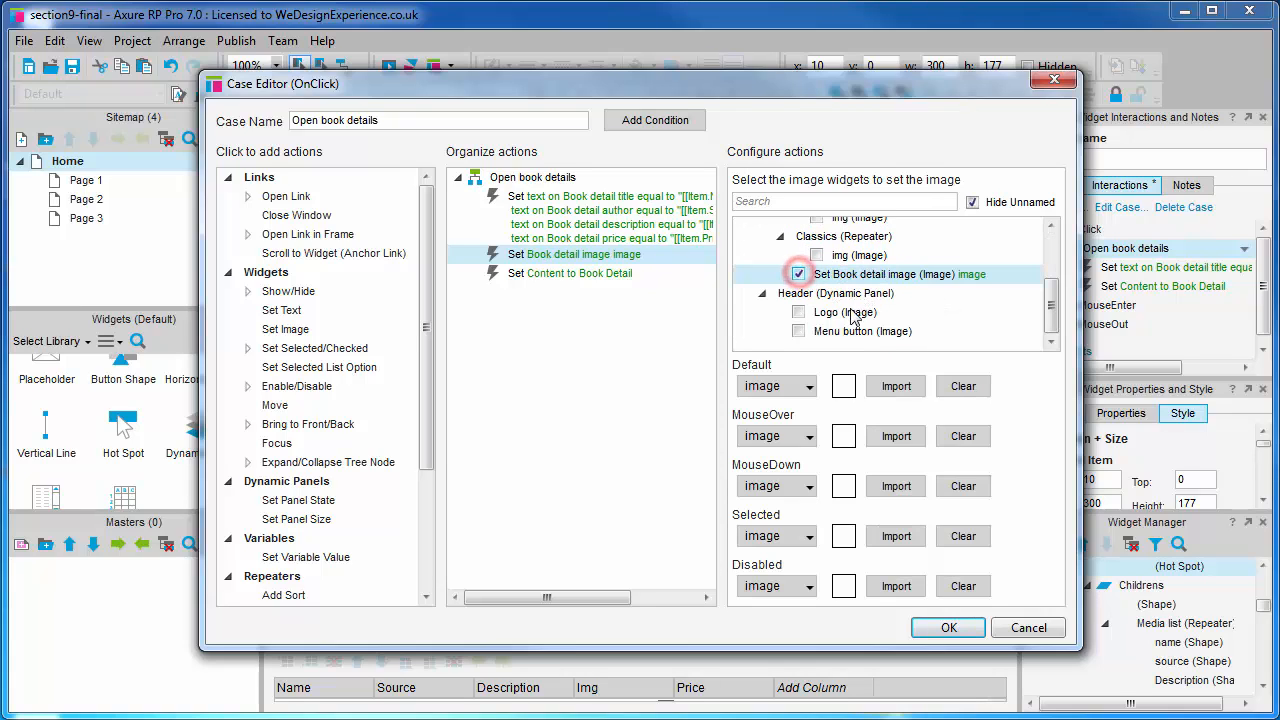
# Set the Book detail image's default image to the value [[Item.Img]] and save the case
pyautogui.click(808, 388)
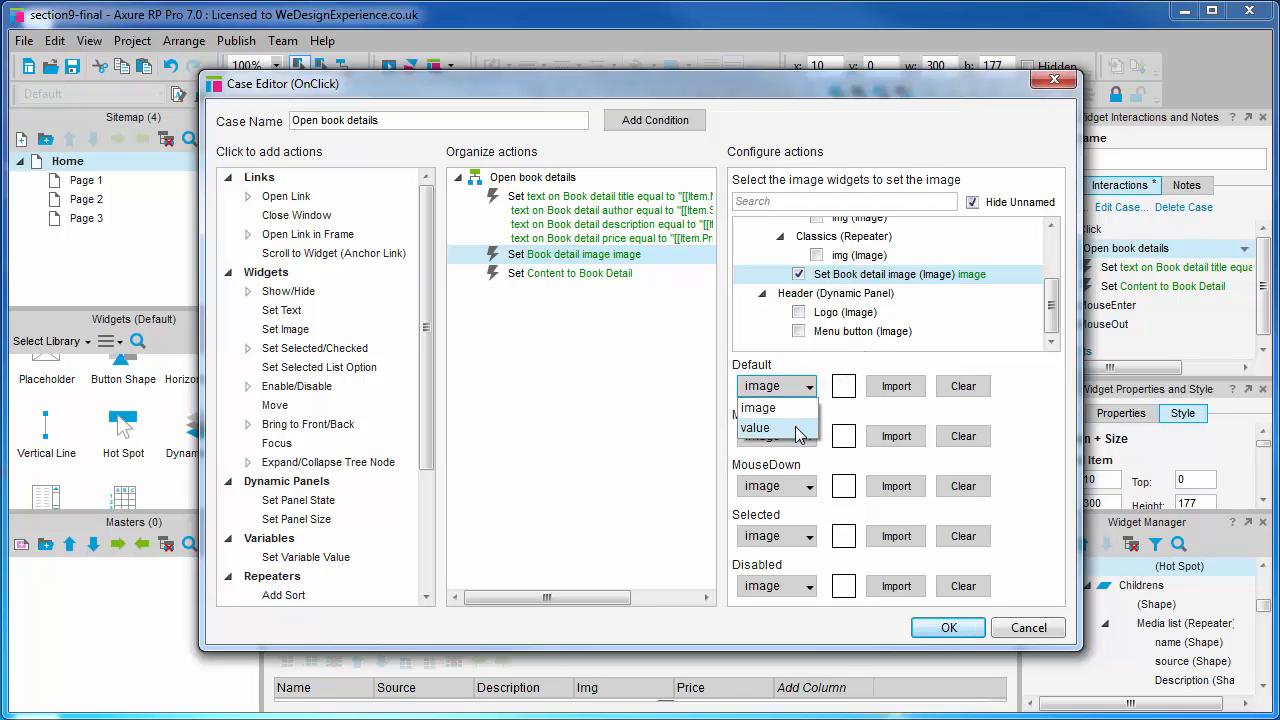
pyautogui.click(796, 428)
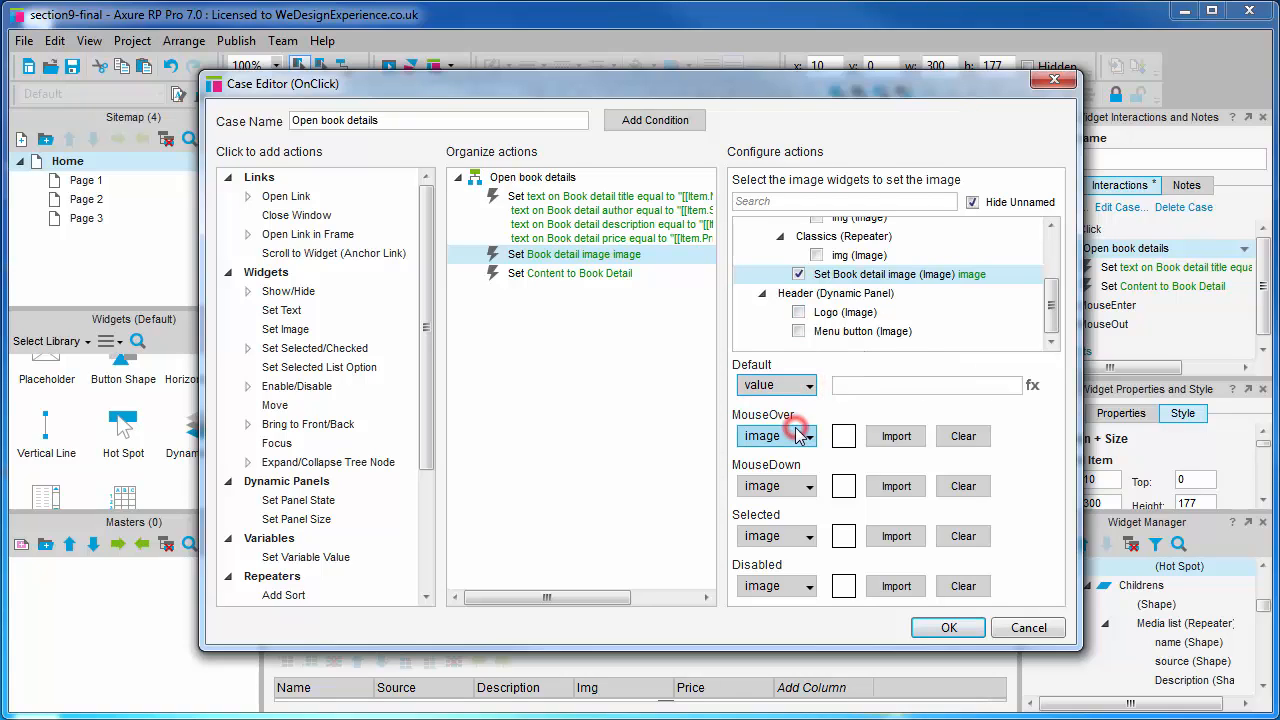
pyautogui.click(1033, 388)
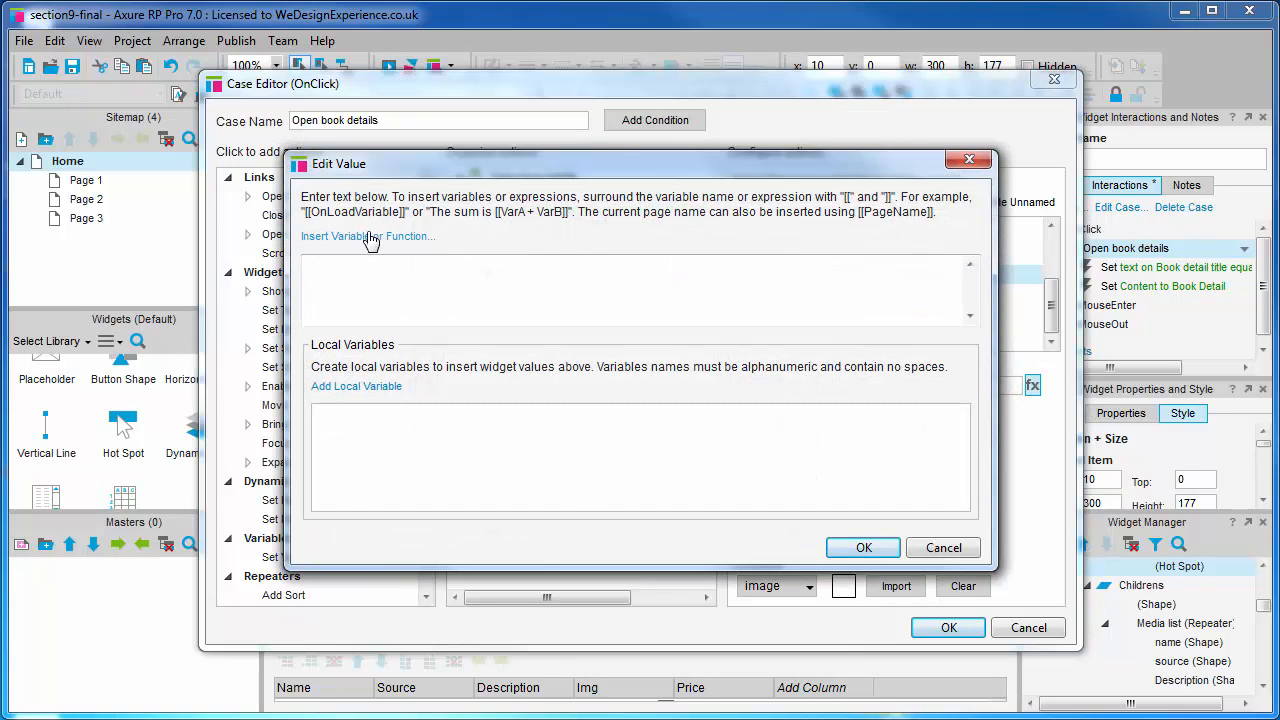
pyautogui.click(369, 238)
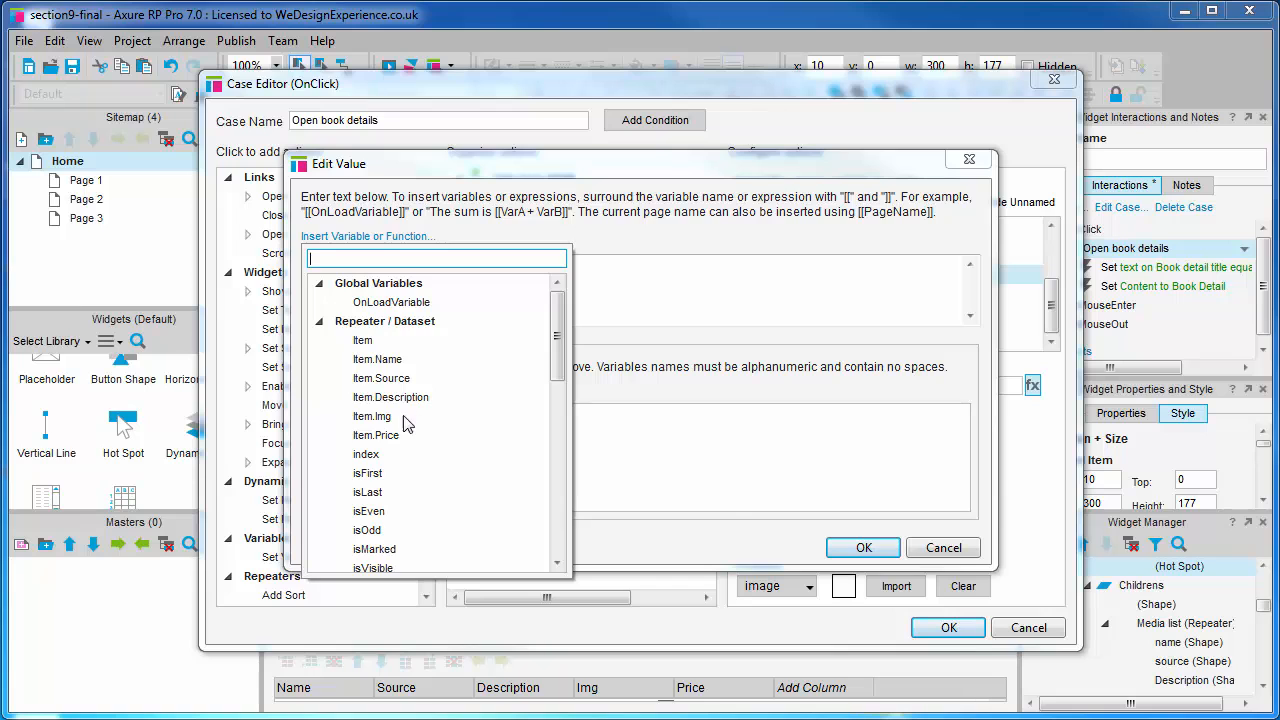
pyautogui.click(403, 417)
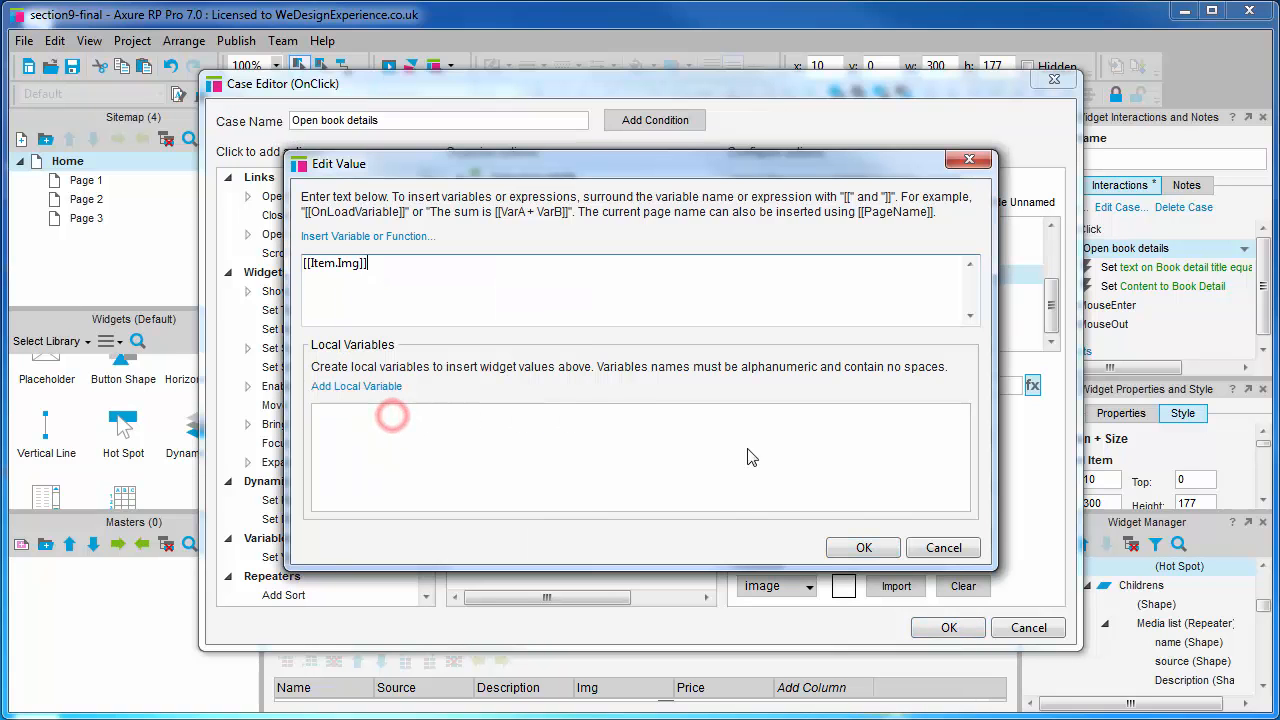
pyautogui.click(880, 552)
pyautogui.click(938, 627)
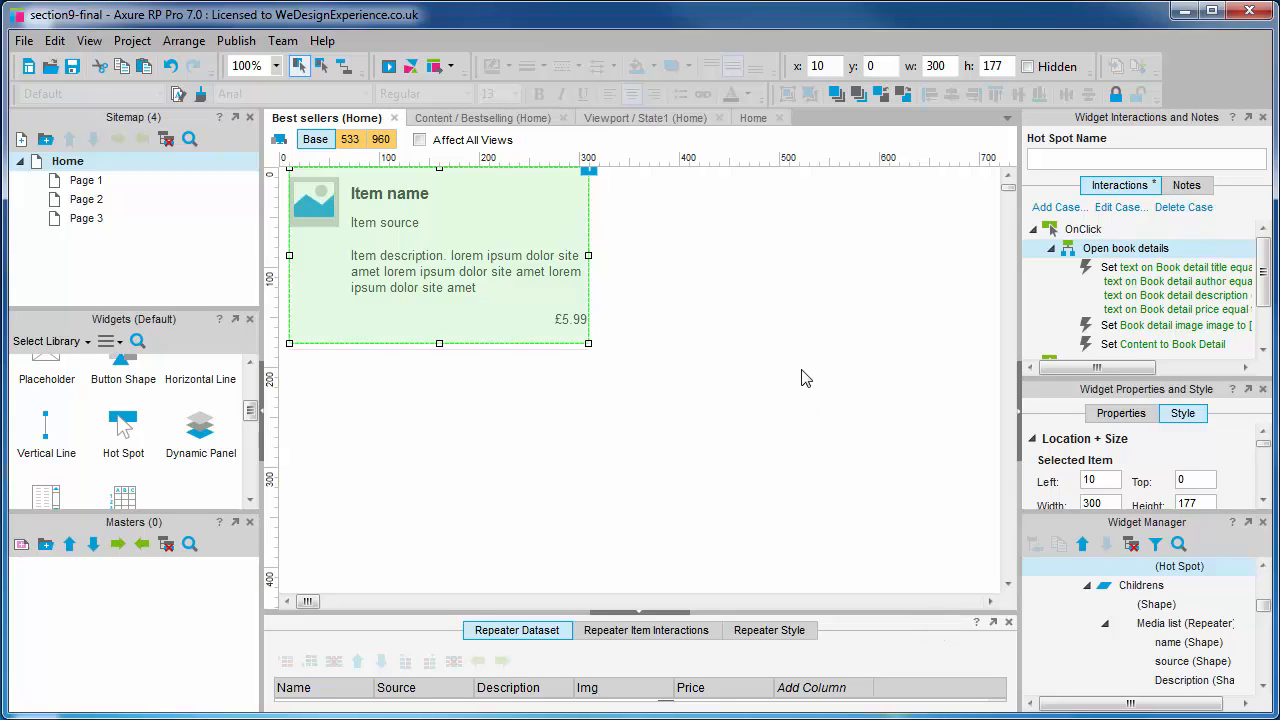
pyautogui.click(777, 322)
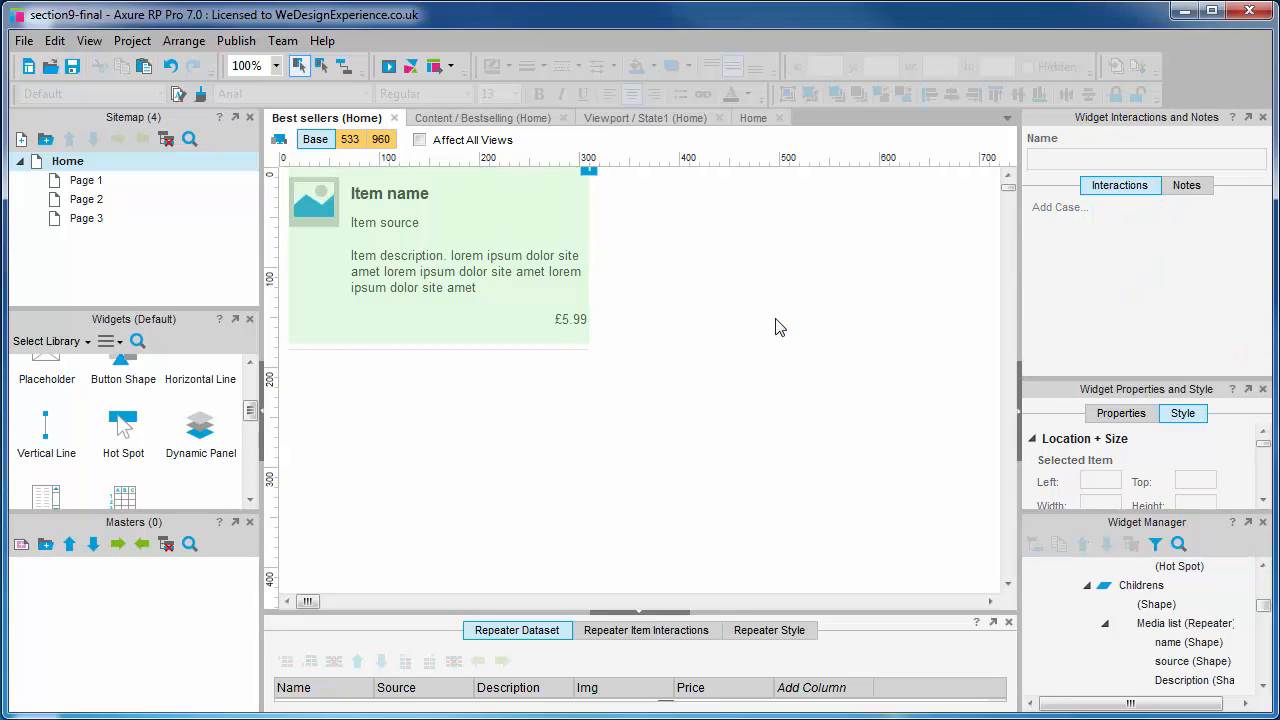
# Preview the prototype in the browser at phone width, opening The Hobbit's details and returning to the bestsellers list
pyautogui.press('F5')
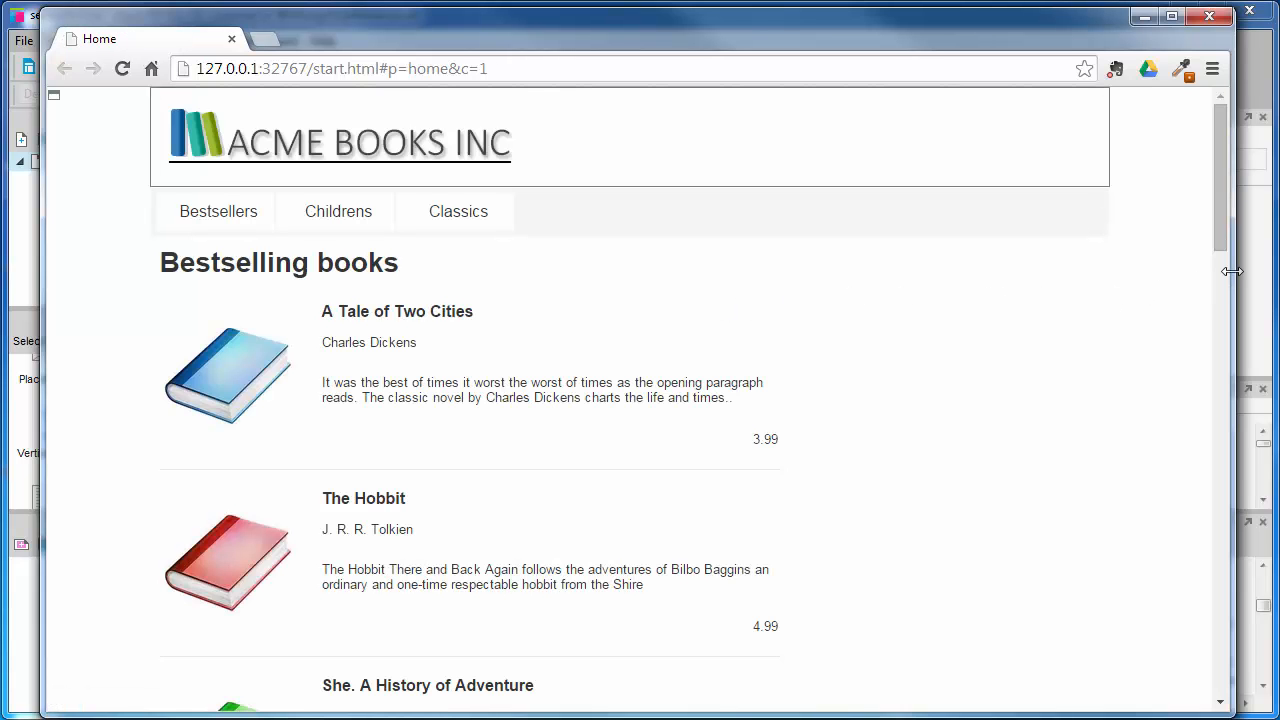
pyautogui.moveTo(1232, 271); pyautogui.dragTo(380, 312)
pyautogui.click(186, 450)
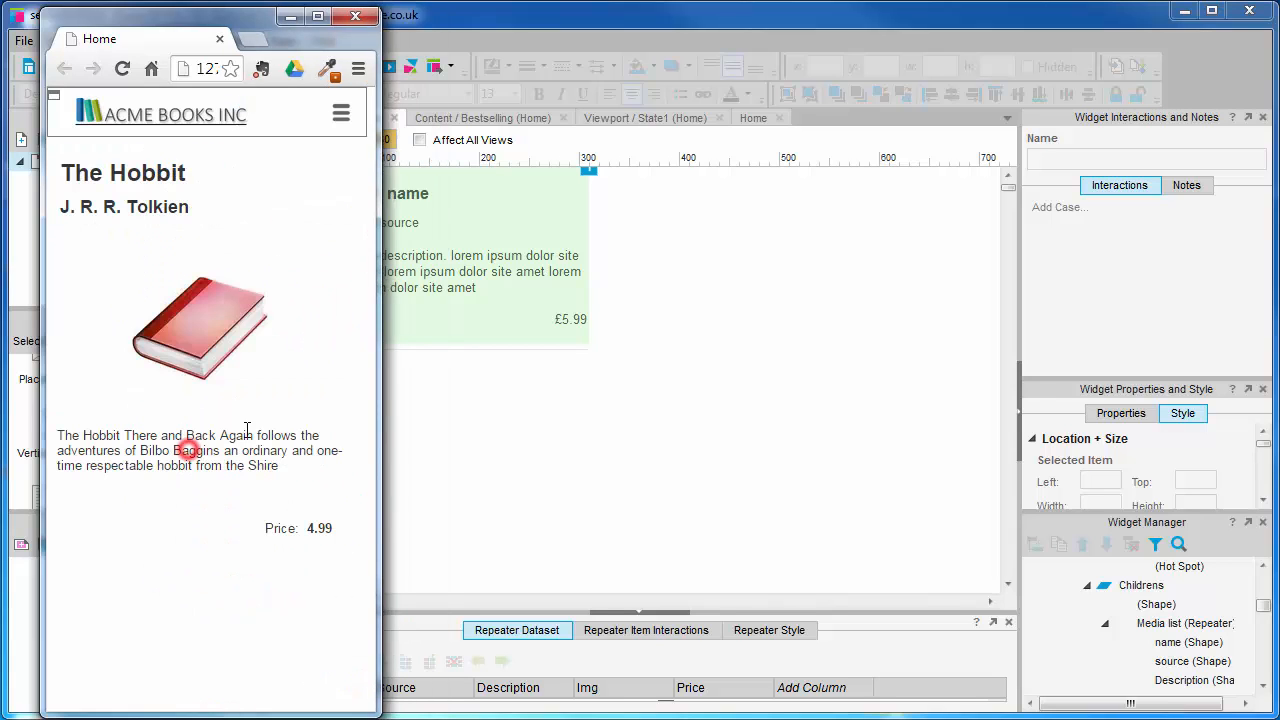
pyautogui.click(341, 113)
pyautogui.click(200, 104)
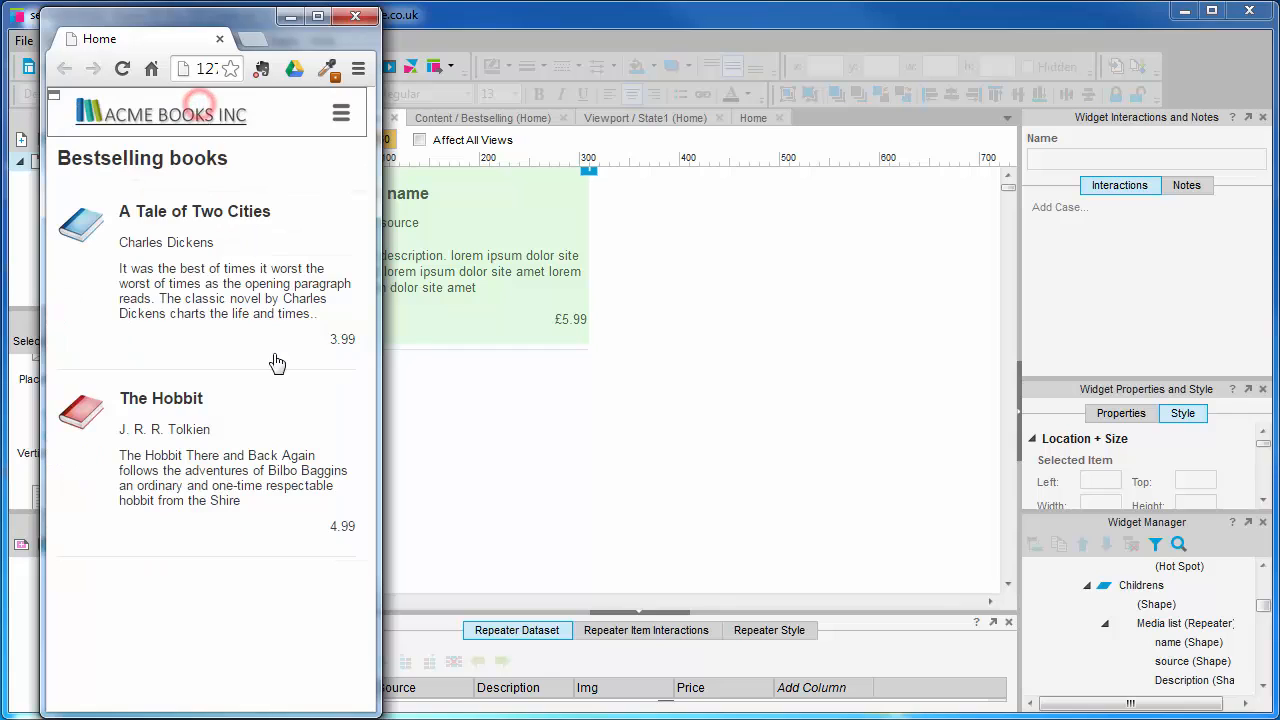
# Test the details page for A Tale of Two Cities in the preview and return to the bestsellers list
pyautogui.click(211, 238)
pyautogui.click(341, 116)
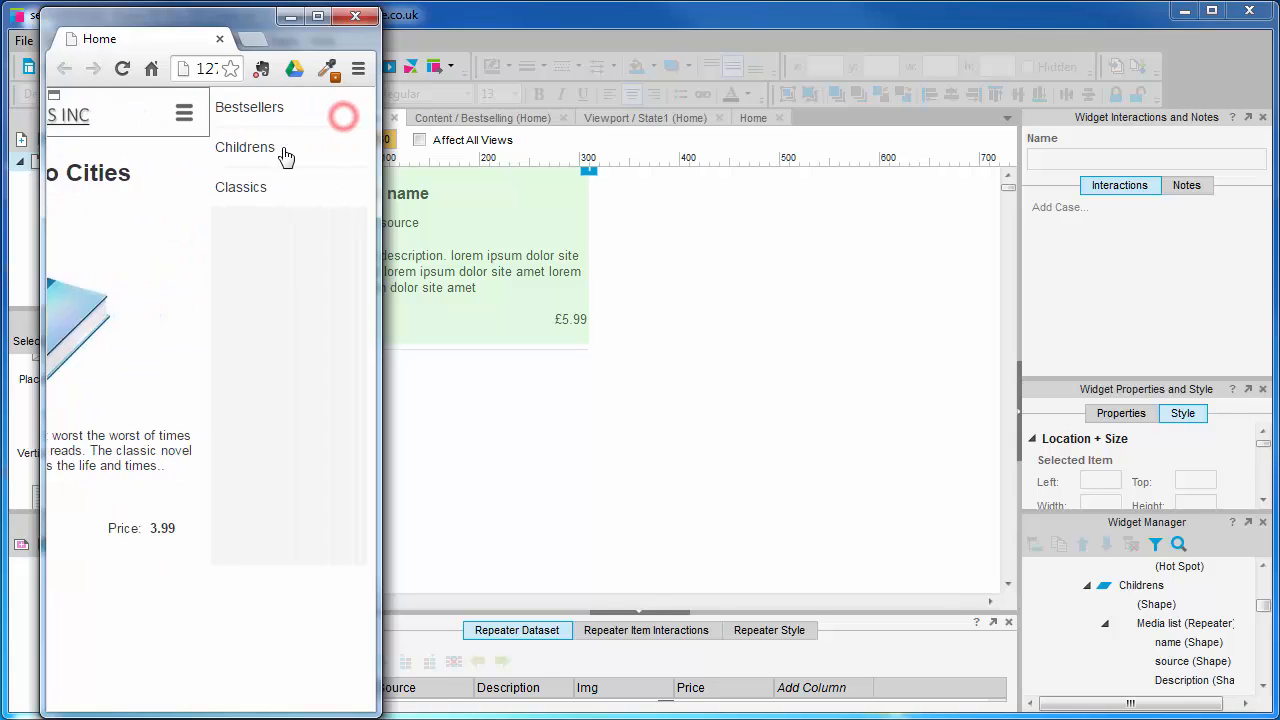
pyautogui.click(172, 108)
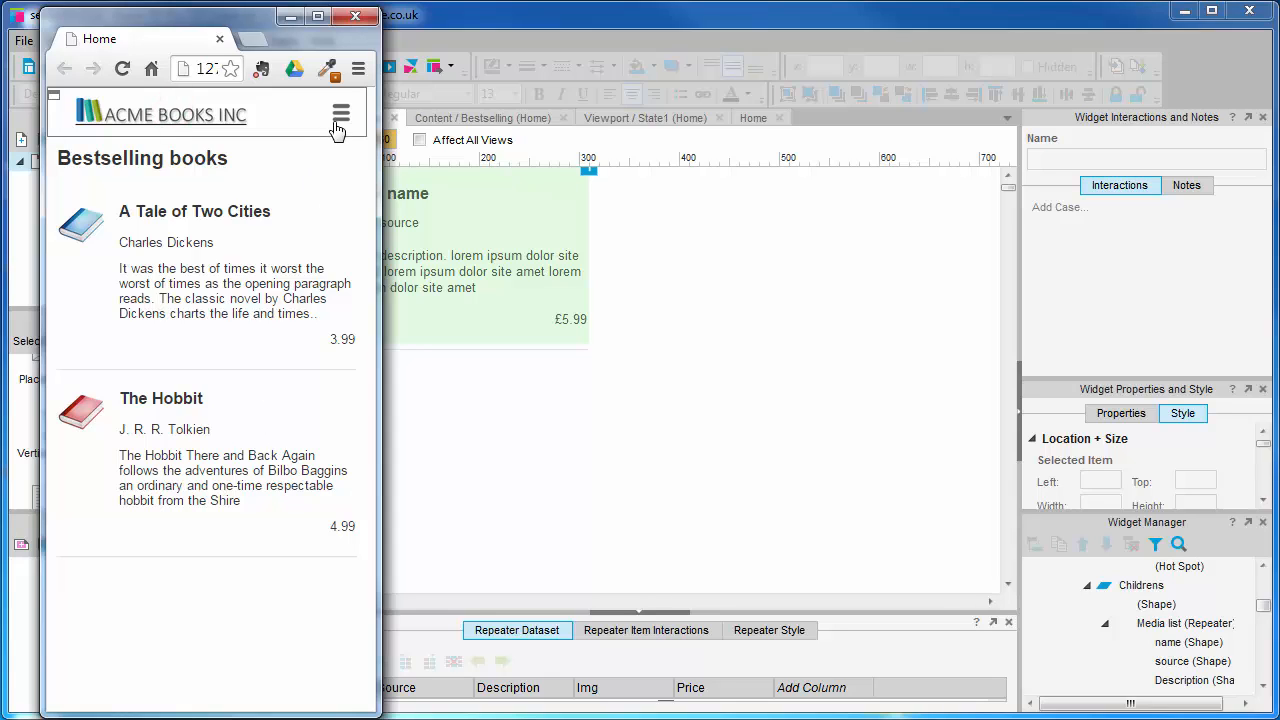
# Widen the preview window to show the desktop layout, and close the preview
pyautogui.moveTo(379, 196); pyautogui.dragTo(1218, 205)
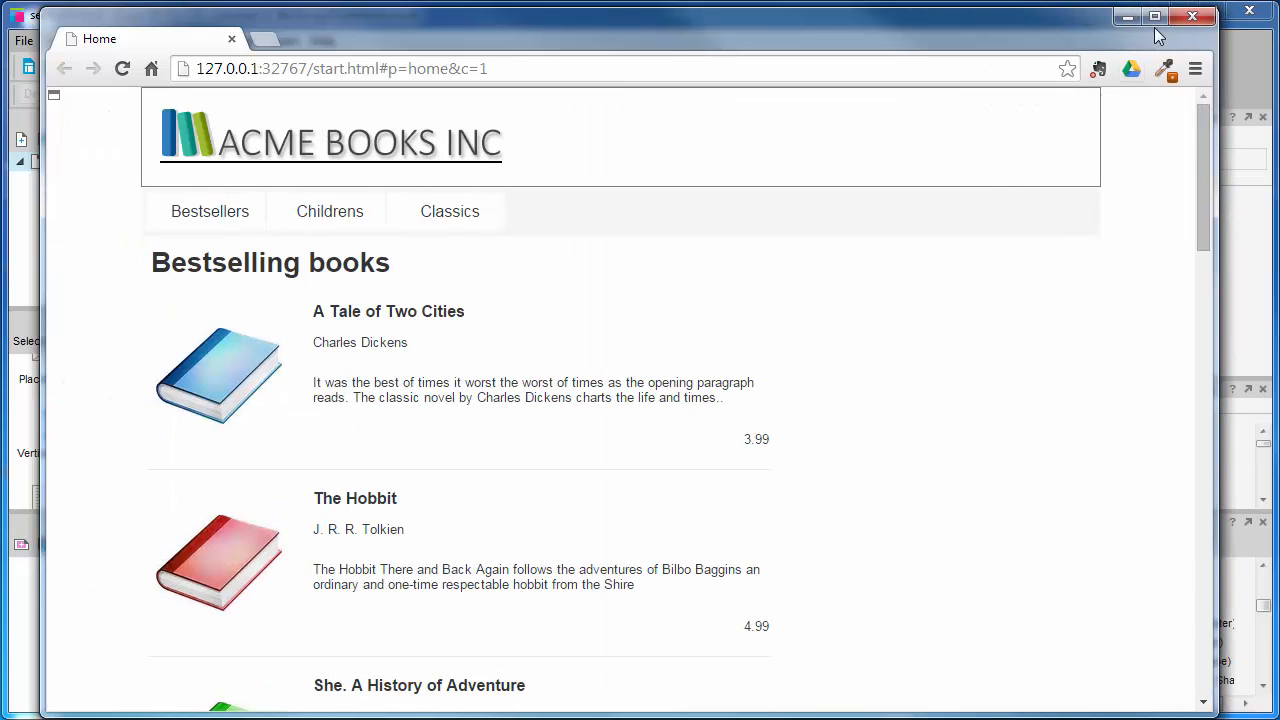
pyautogui.click(1192, 18)
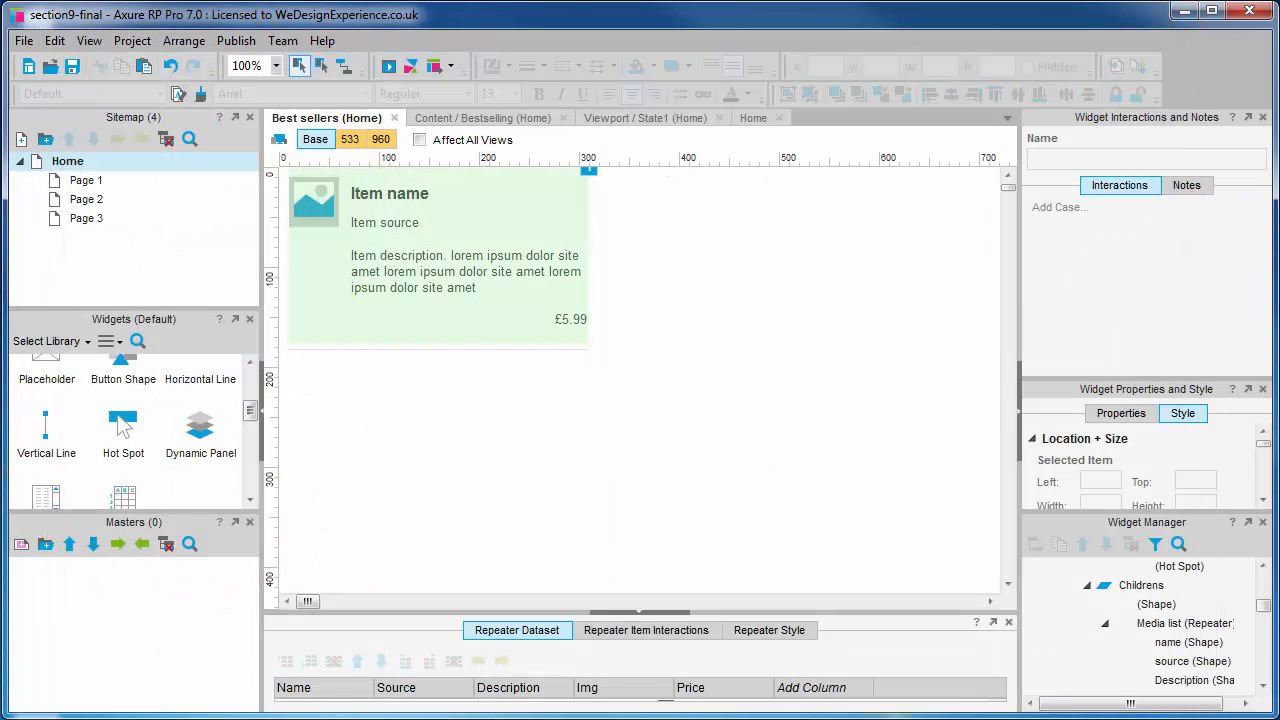